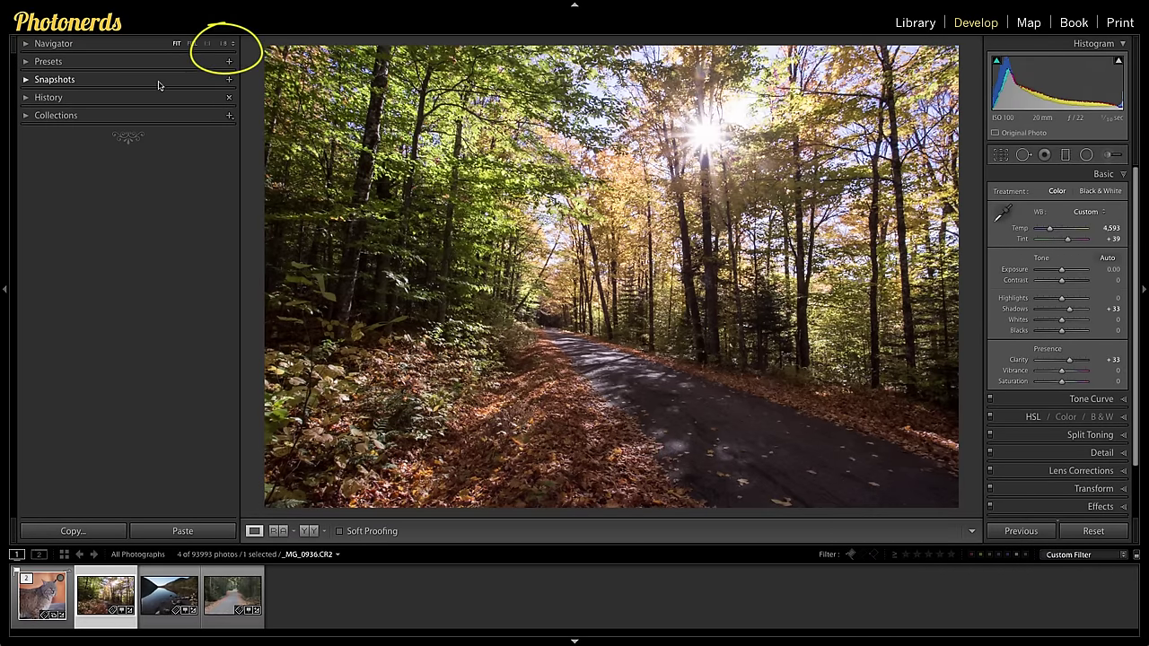
- Zoom the forest road photo to 1:8 in the Navigator and switch to the Adjustment Brush
click(230, 45)
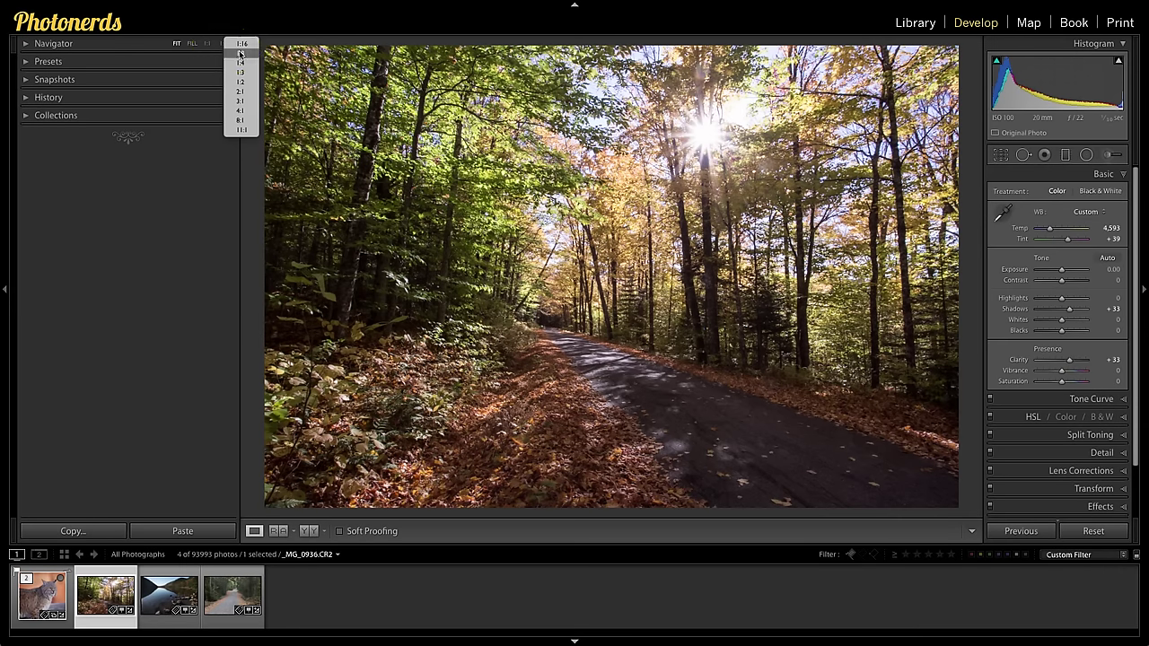
click(243, 54)
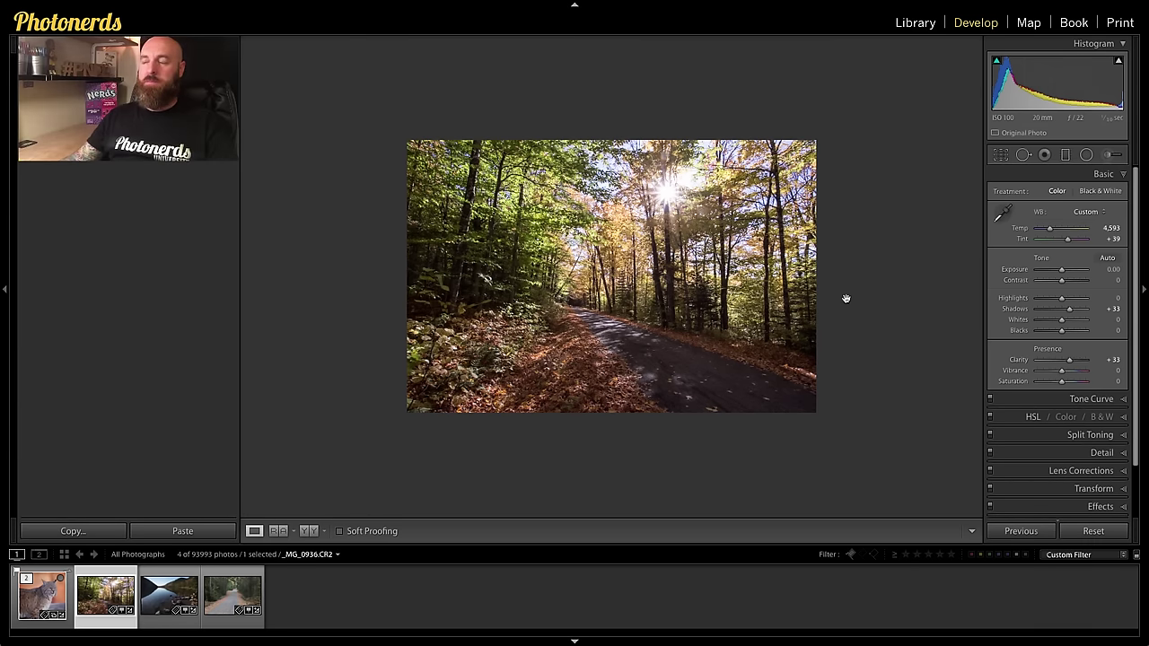
click(1108, 157)
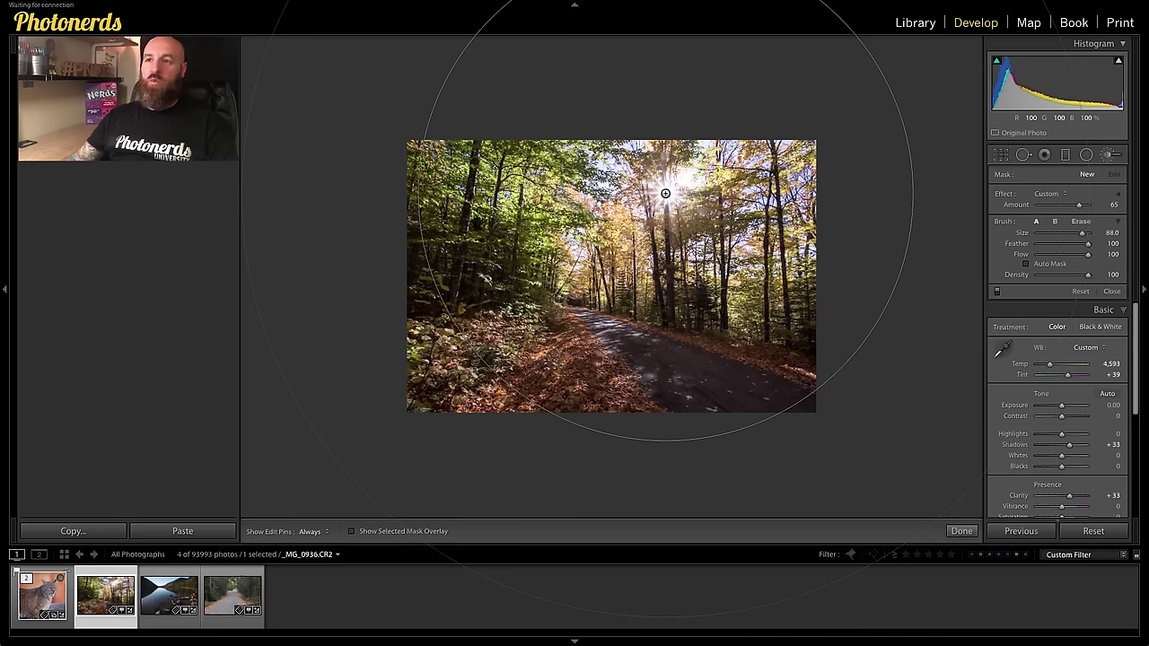
- Pin the brush at the sun, expand its sliders, and toggle the mask overlay to check full-frame coverage
click(666, 193)
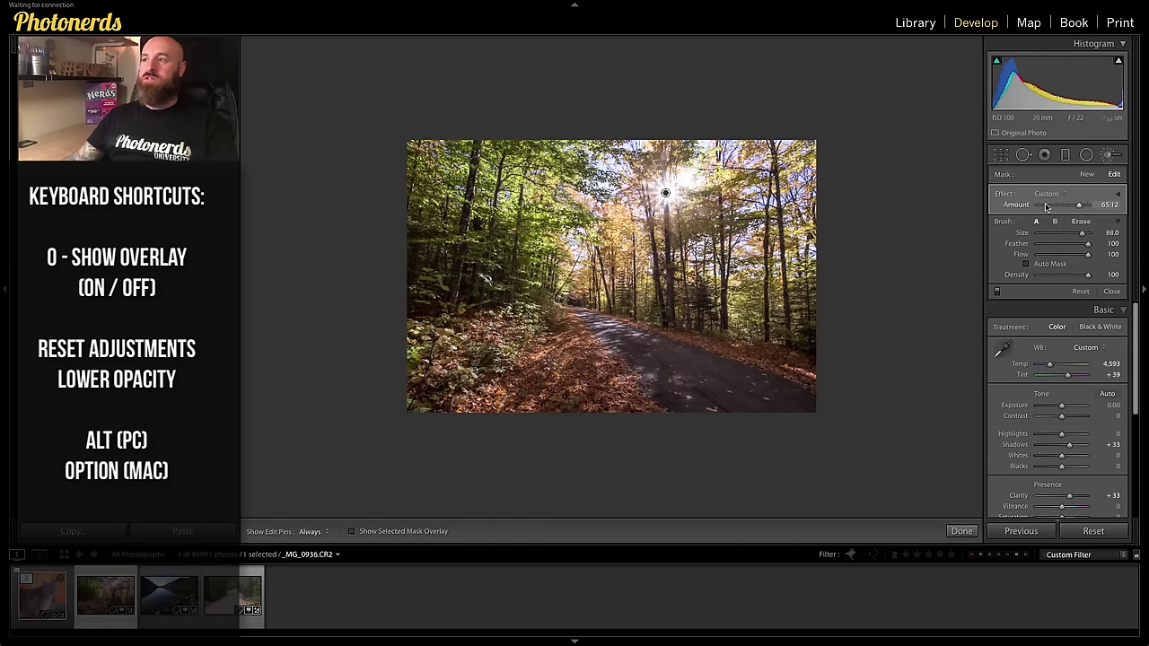
click(1117, 197)
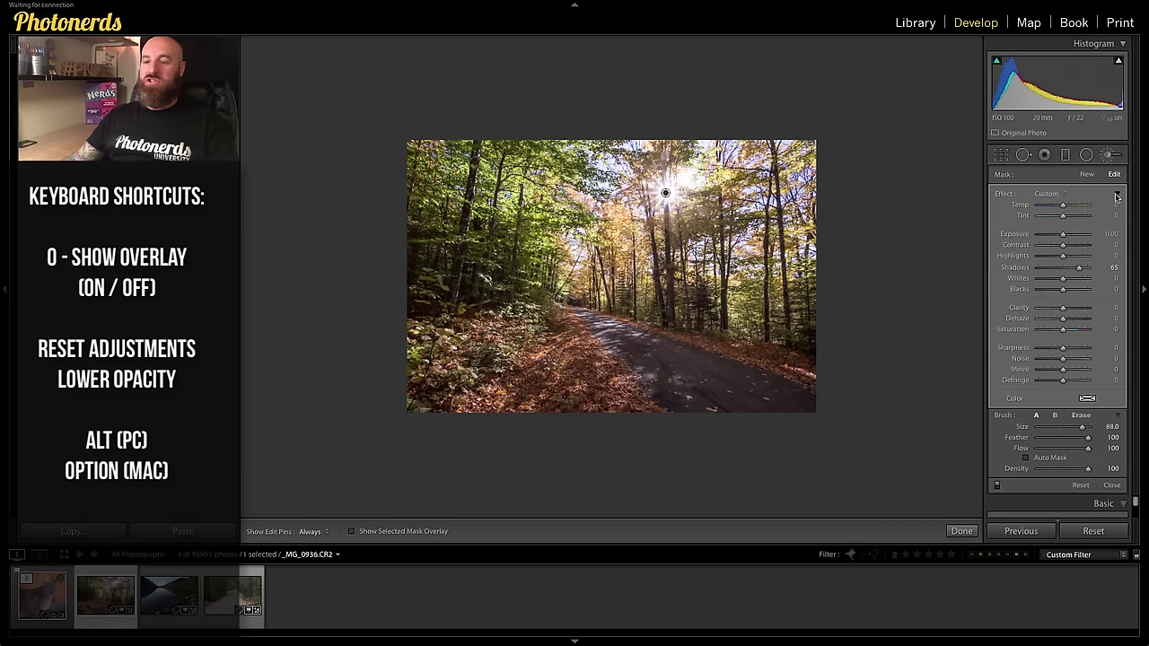
key(o)
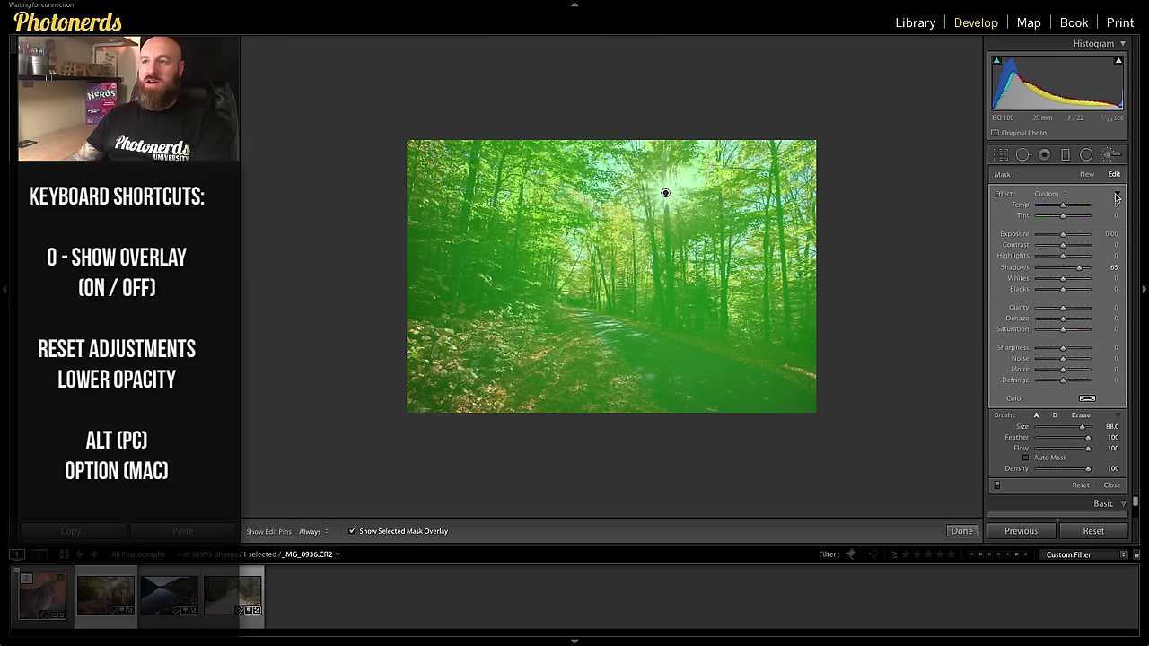
key(o)
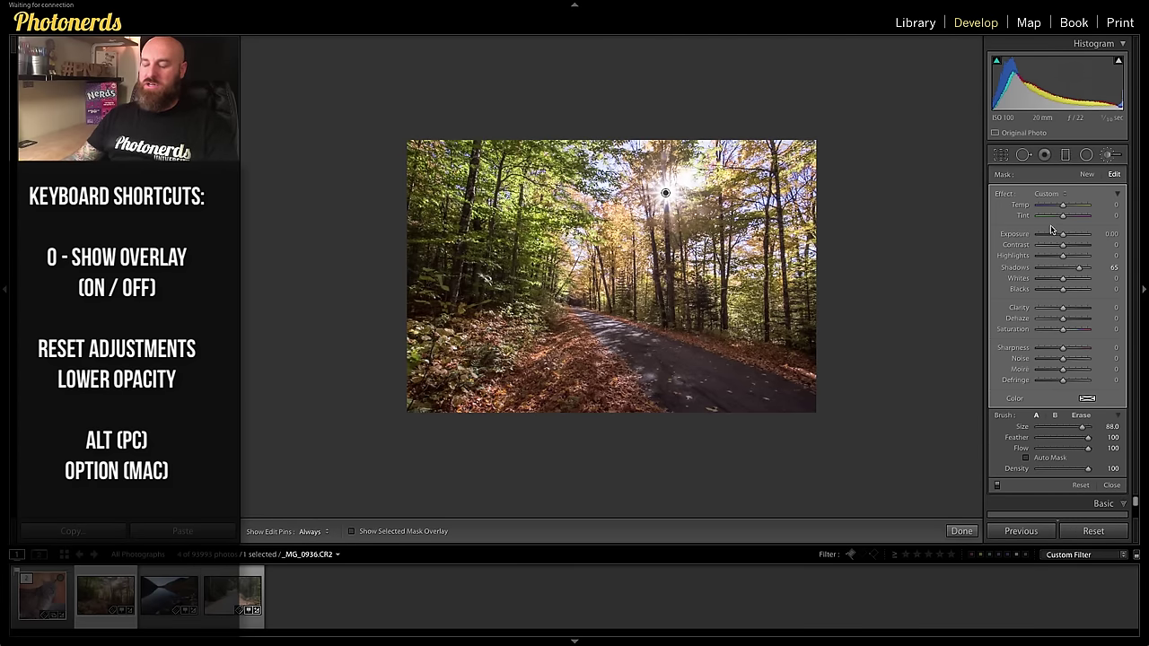
- Zero the brush sliders, then set Exposure 1.17, Temp 22 and Tint -27
alt+click(1004, 194)
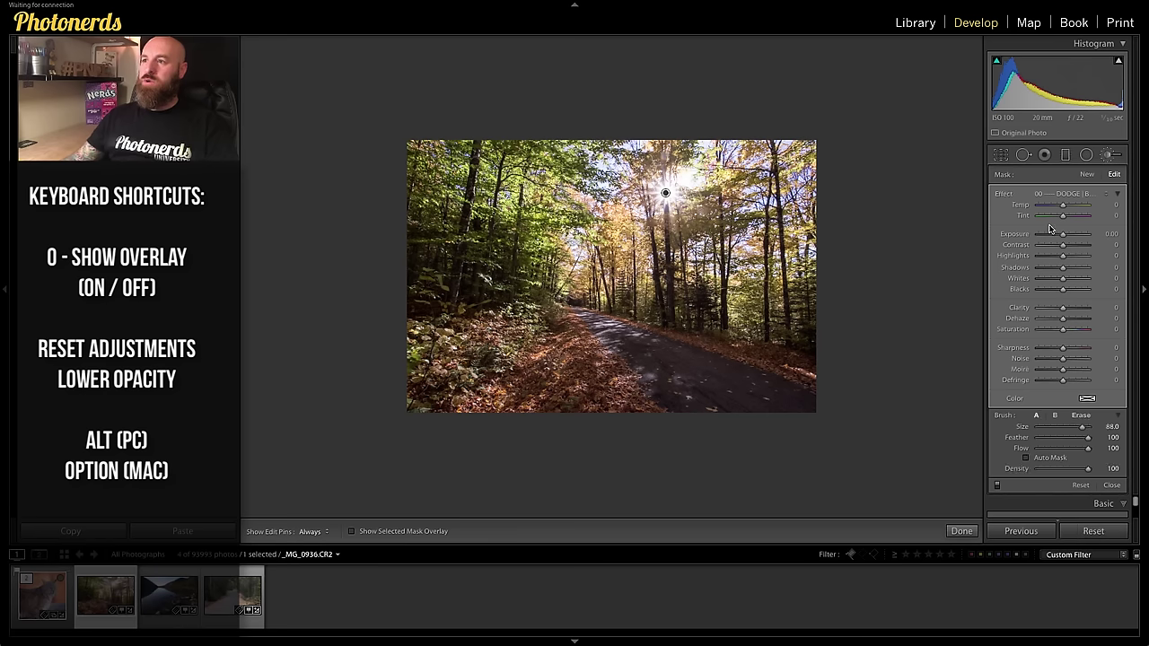
drag(1064, 236, 1073, 236)
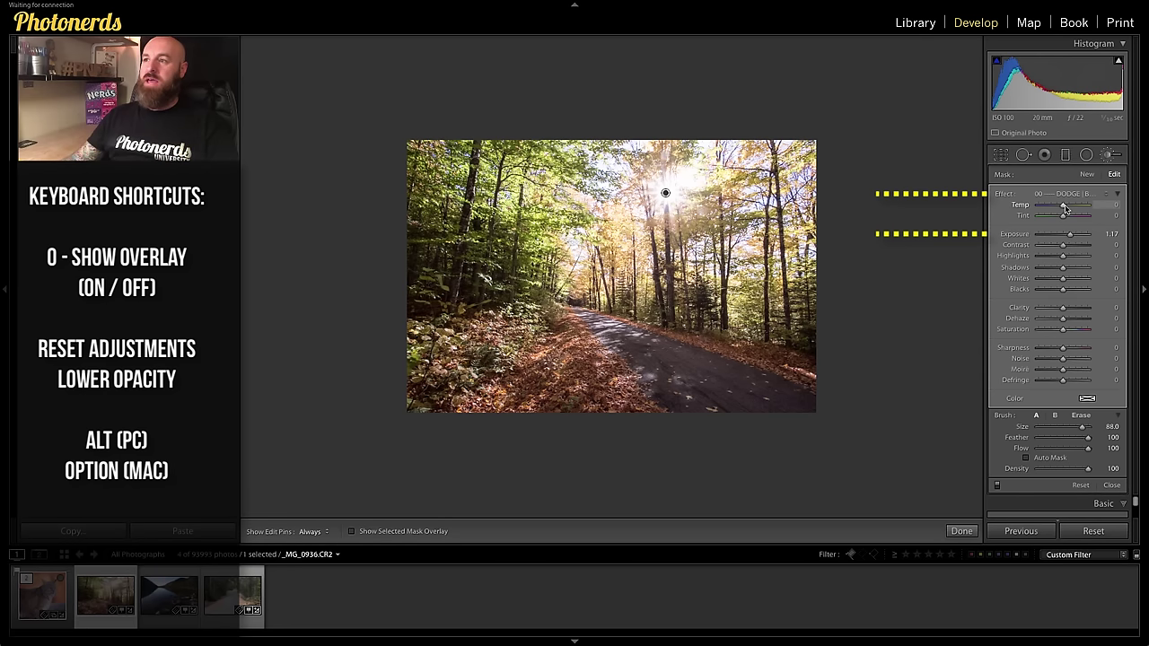
drag(1064, 207, 1070, 206)
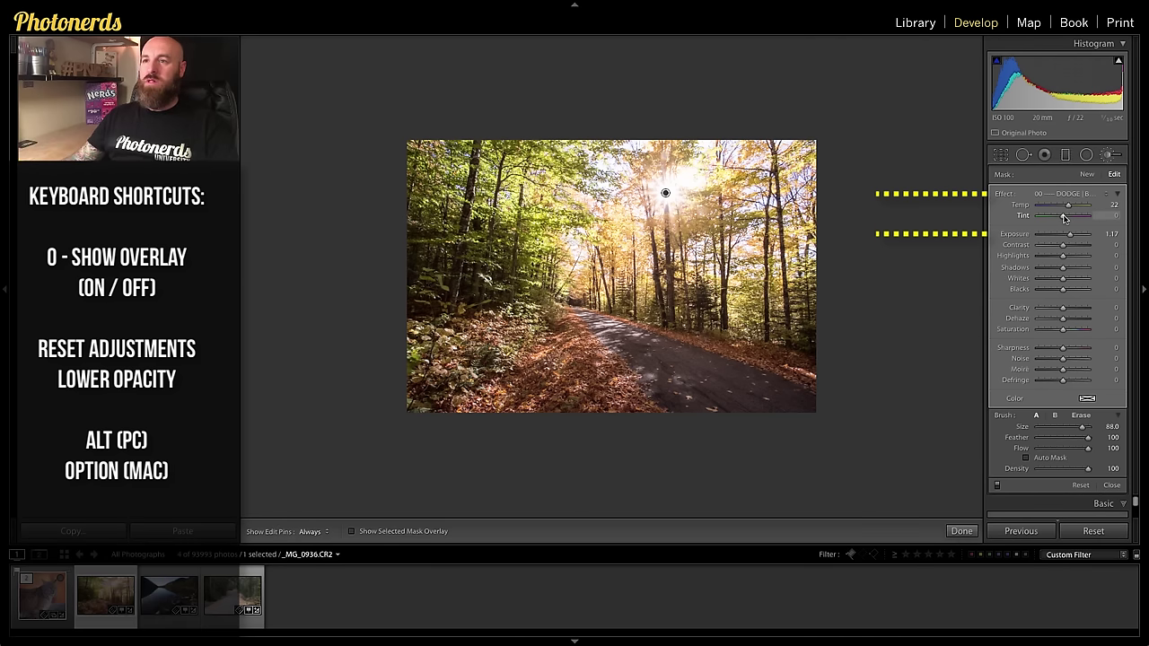
drag(1065, 219, 1057, 218)
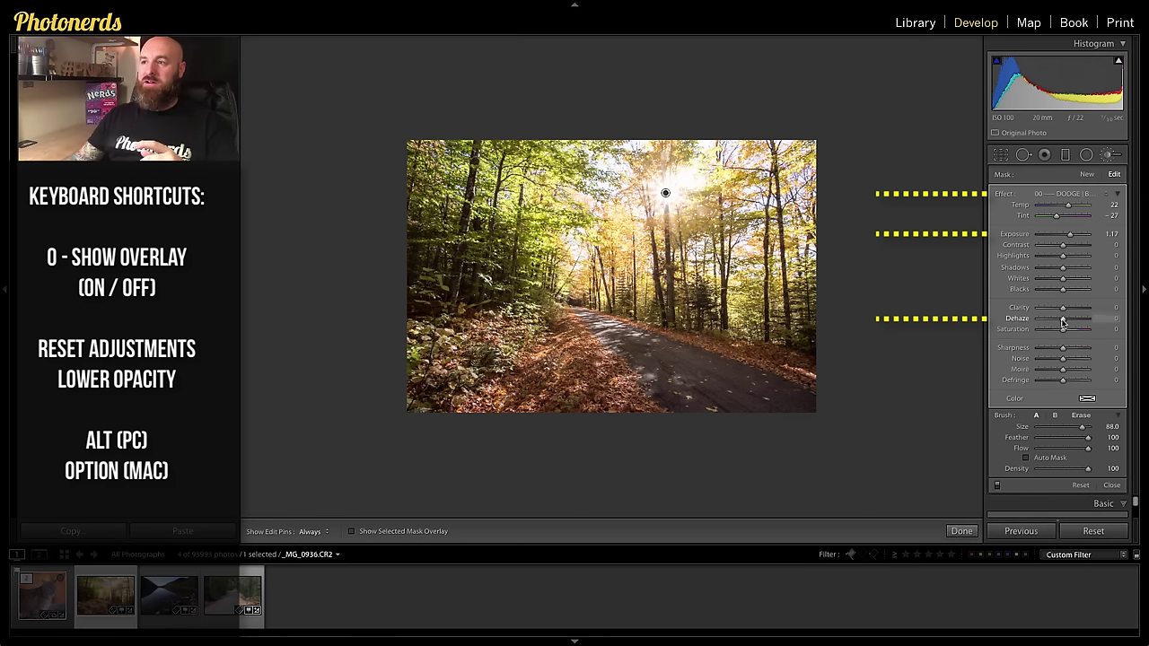
- Try out the brush's Dehaze slider, settling it at -5
mouse_move(1063, 321)
mouse_down()
mouse_move(1082, 321)
mouse_move(1067, 321)
mouse_up()
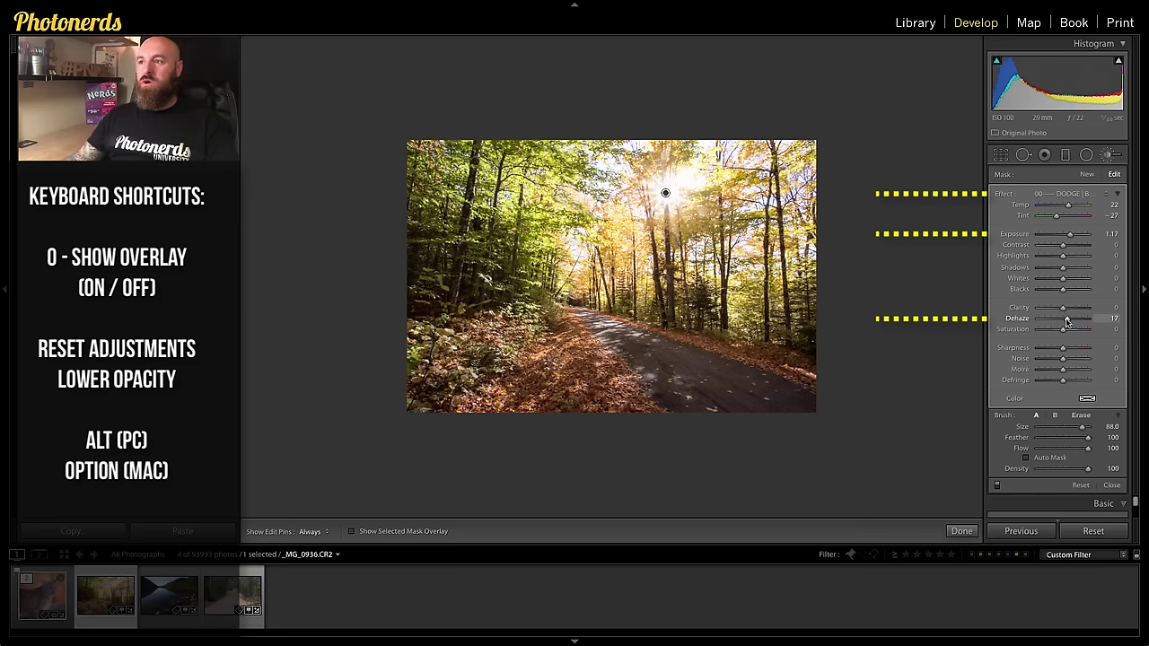
drag(1066, 321, 1061, 321)
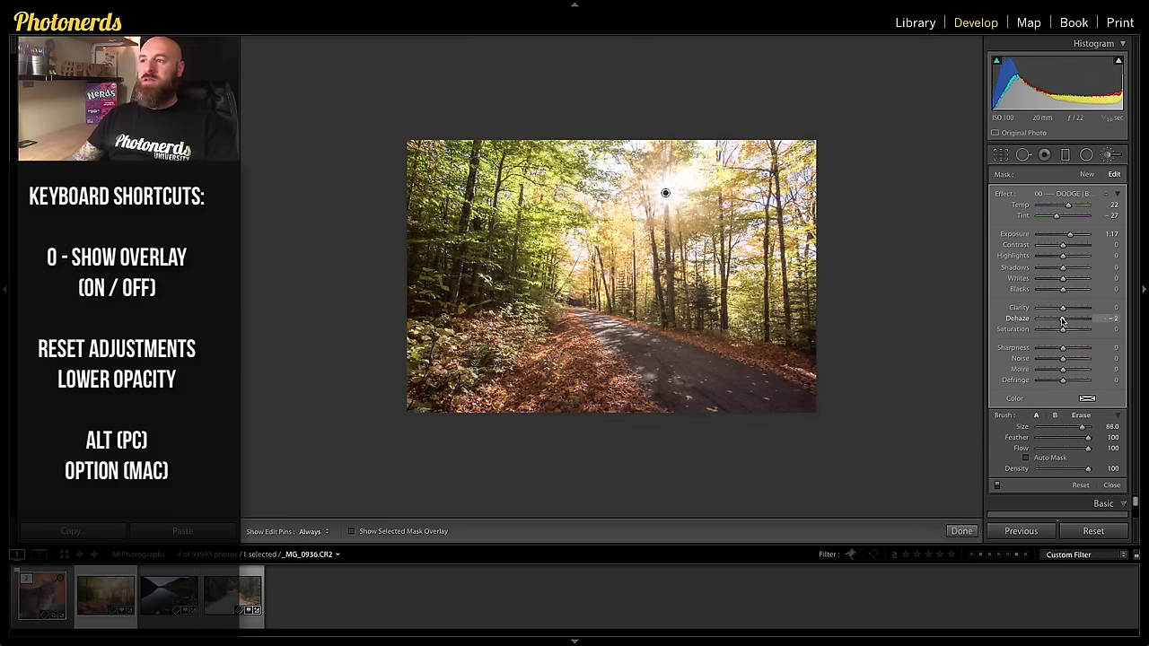
drag(1062, 322, 1060, 321)
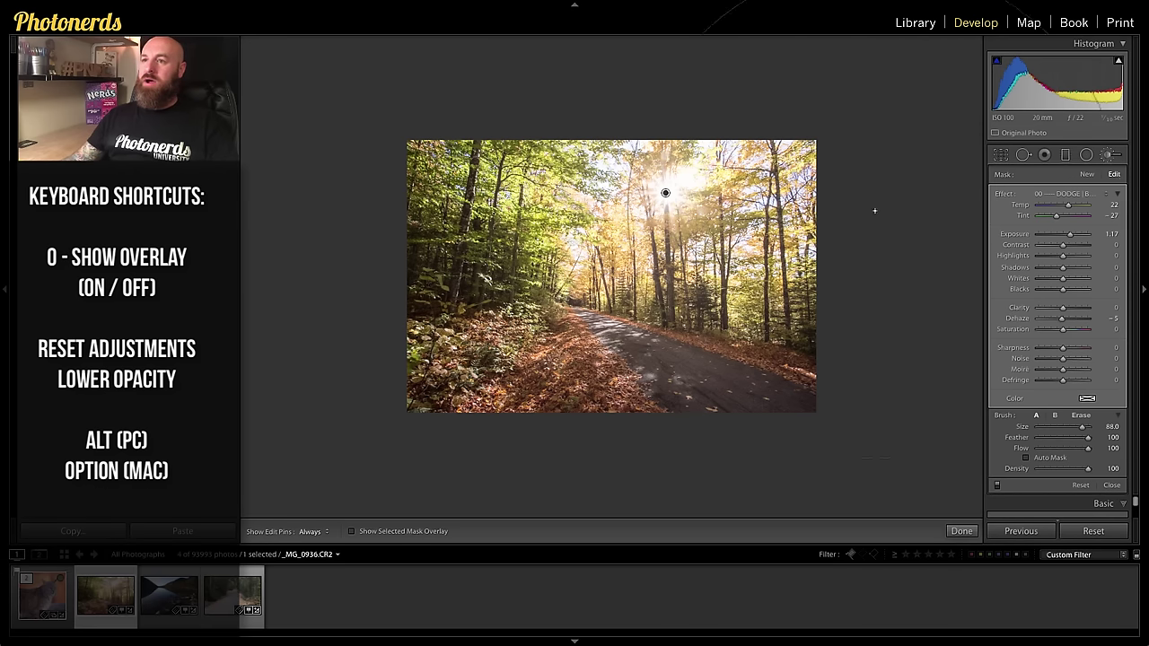
- Alt-drag the pin to scale the glow down to Exposure 0.84, Temp 16, Tint -19, Dehaze -3
key(alt)
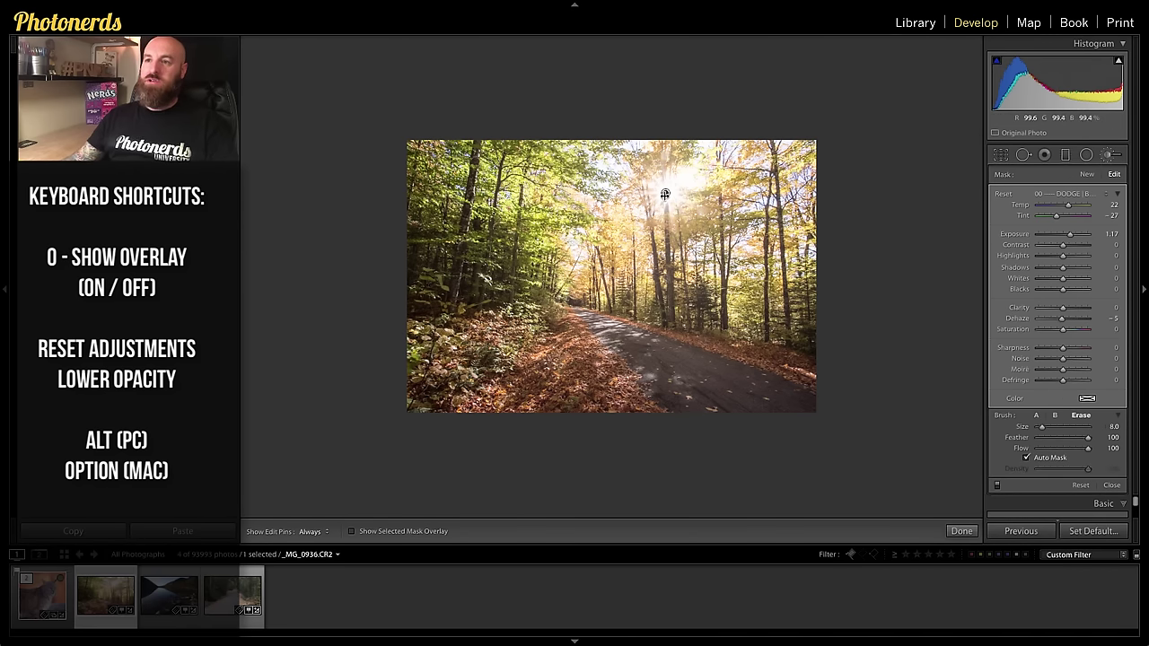
key(o)
key(o)
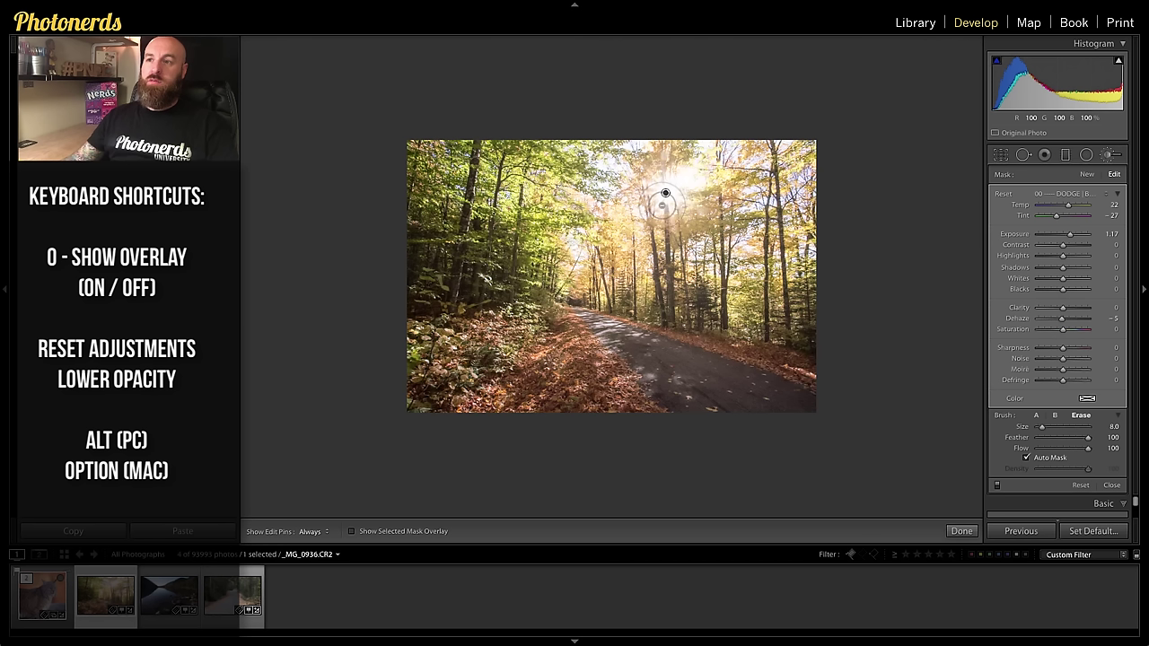
drag(666, 194, 637, 195)
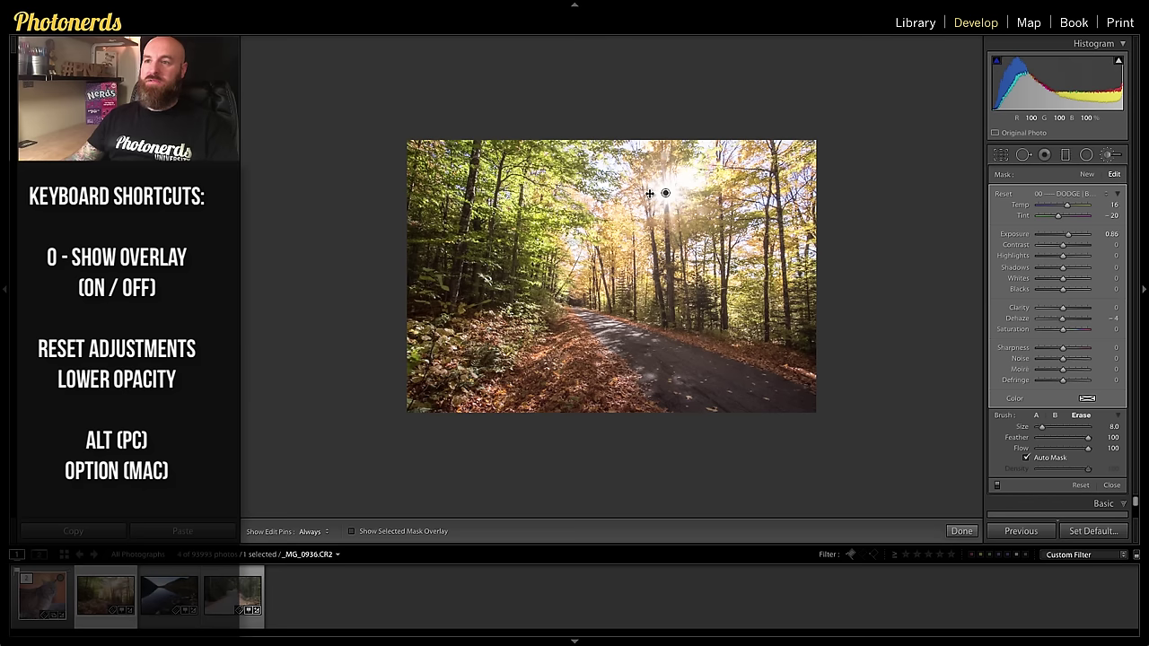
drag(648, 194, 644, 195)
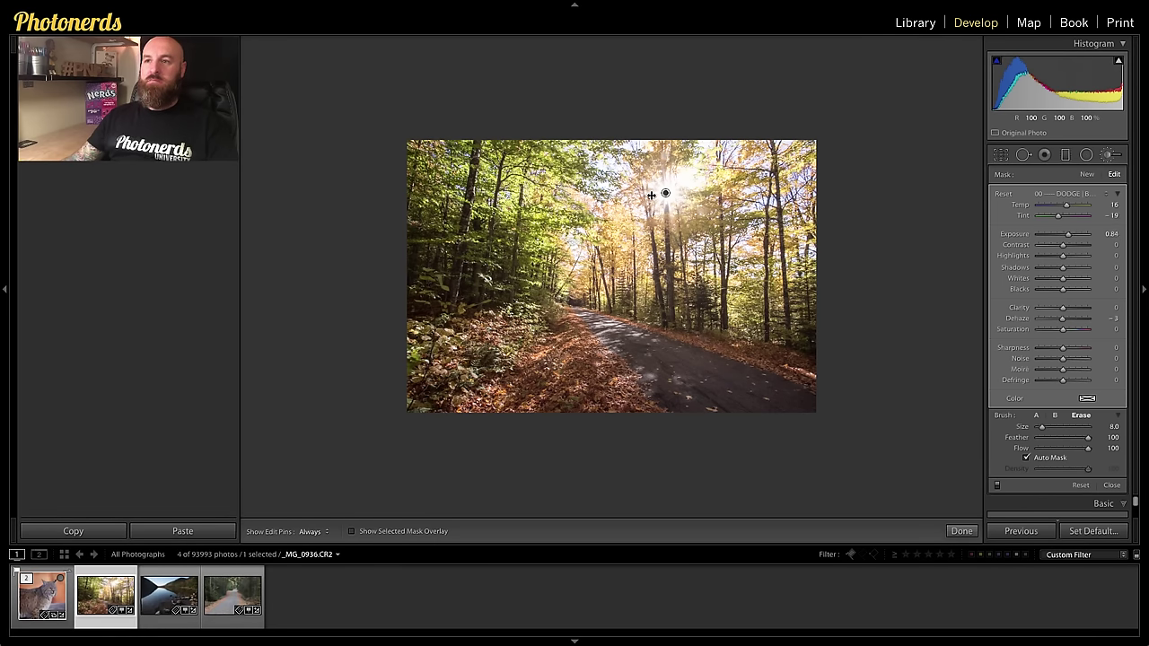
- Switch the brush adjustment off and on to compare the forest road with and without the glow
key(alt)
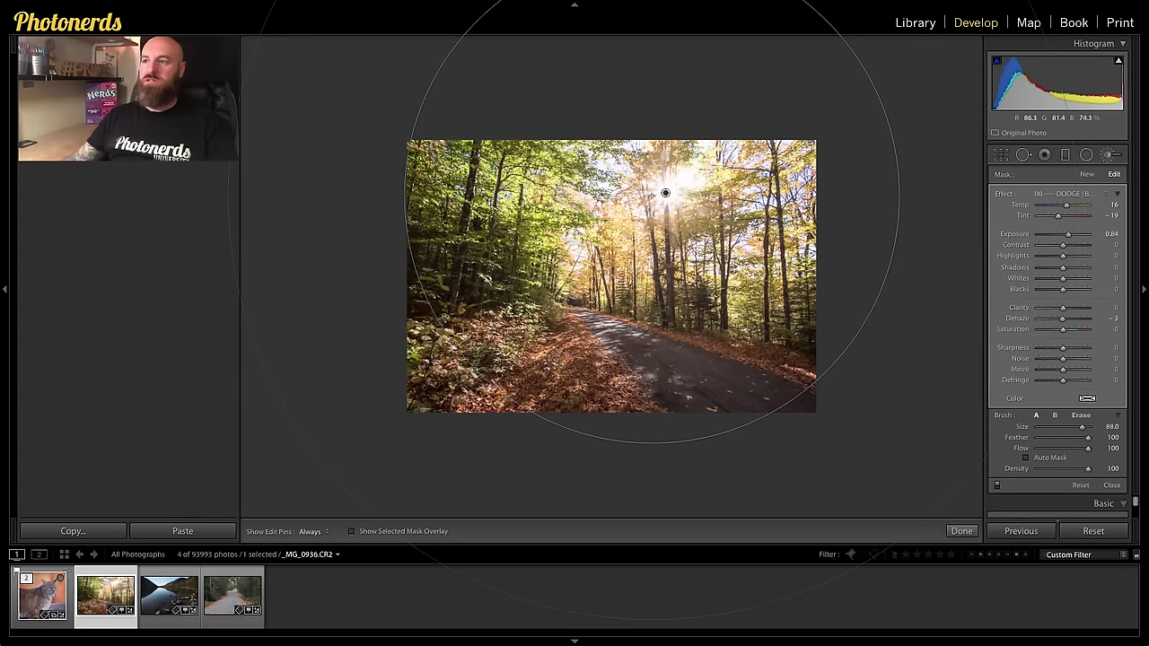
click(998, 486)
click(998, 486)
click(997, 486)
click(997, 486)
click(997, 486)
click(998, 485)
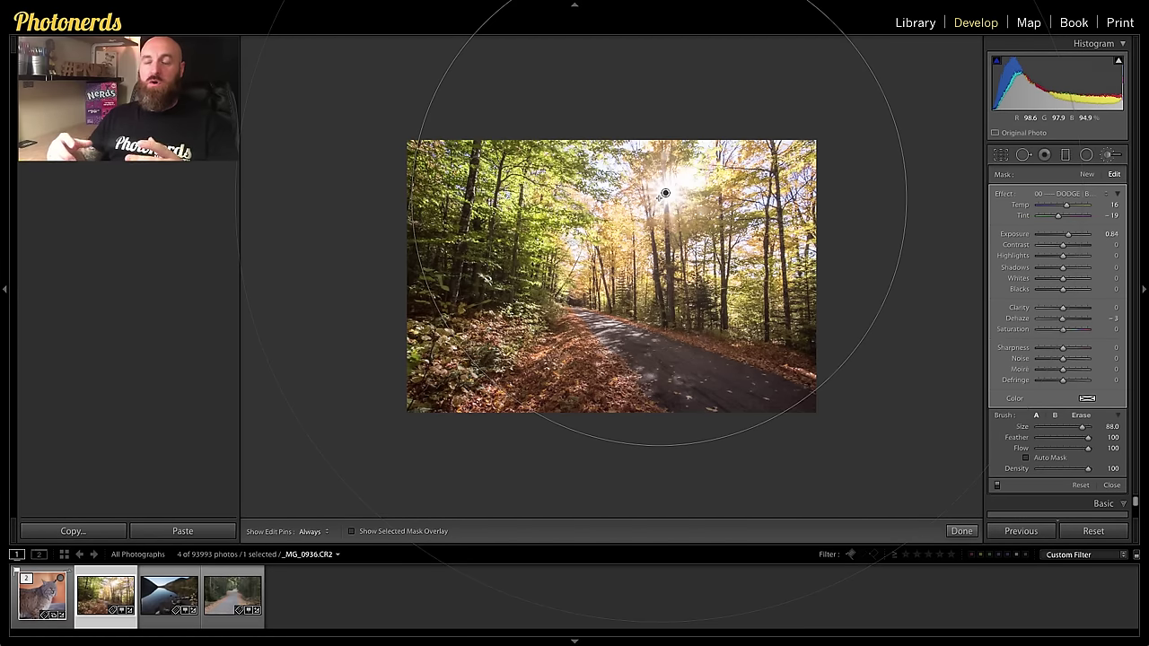
- Open the leafy gravel road photo and reduce the brush size to 67
click(224, 594)
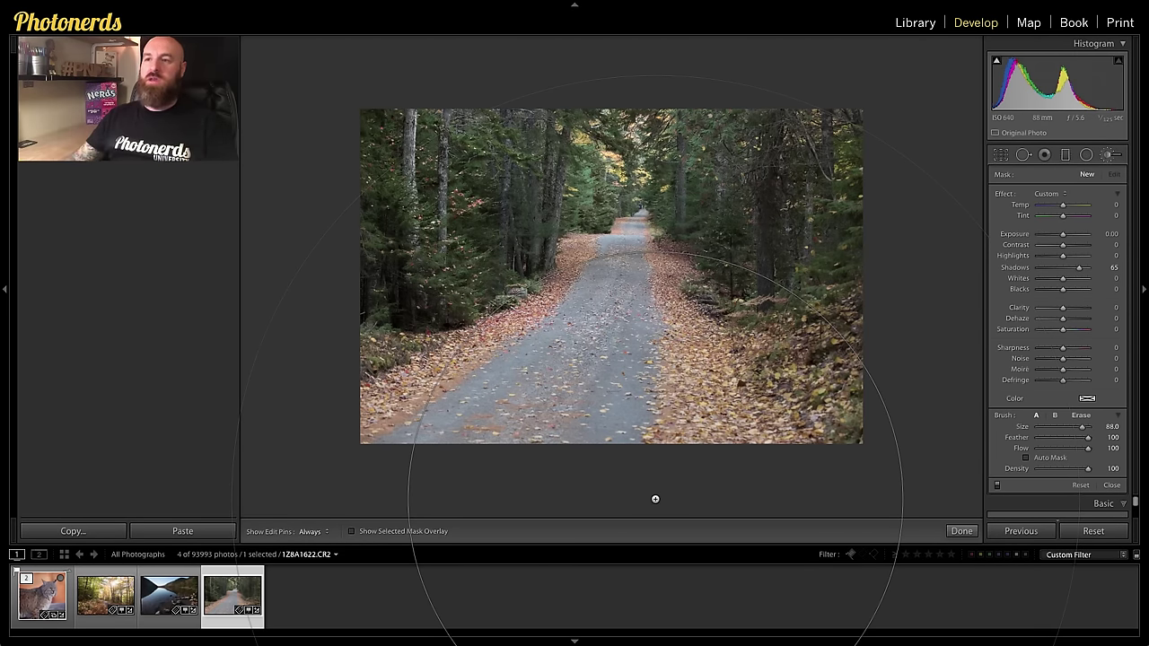
scroll(624, 232, down, 3)
scroll(624, 233, down, 2)
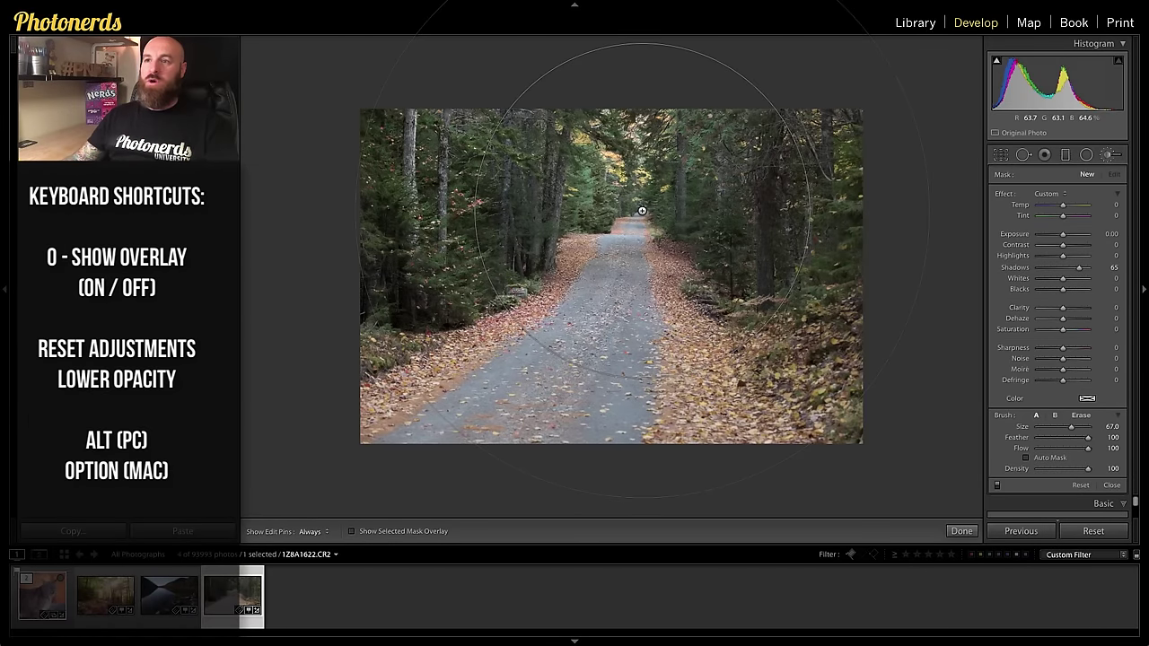
- Select the road's pin, zero it, and set Exposure 1.07, Temp 29, Tint -22, Clarity 24, Dehaze -7
click(642, 211)
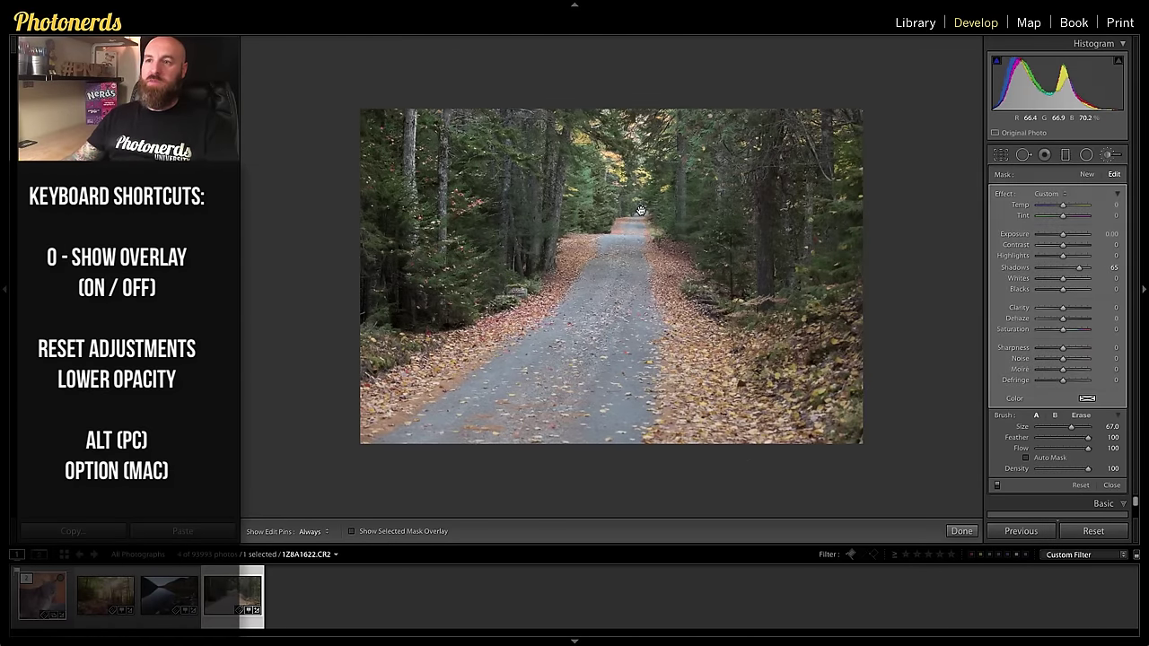
alt+click(1006, 194)
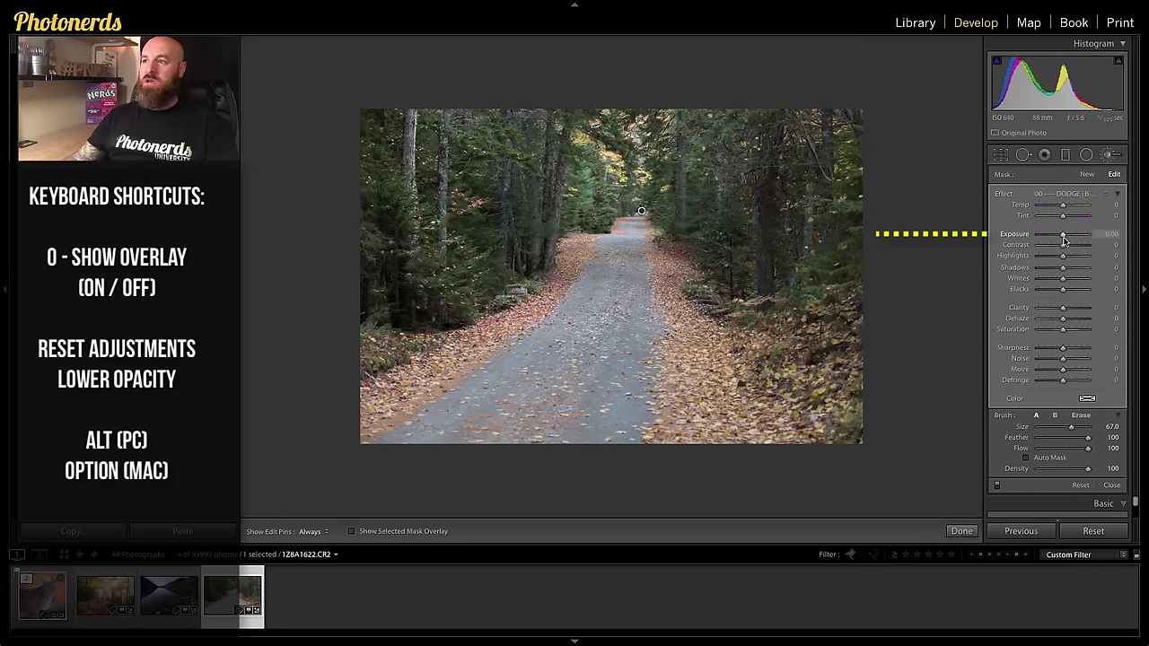
mouse_move(1063, 235)
mouse_down()
mouse_move(1072, 208)
mouse_move(1058, 218)
mouse_up()
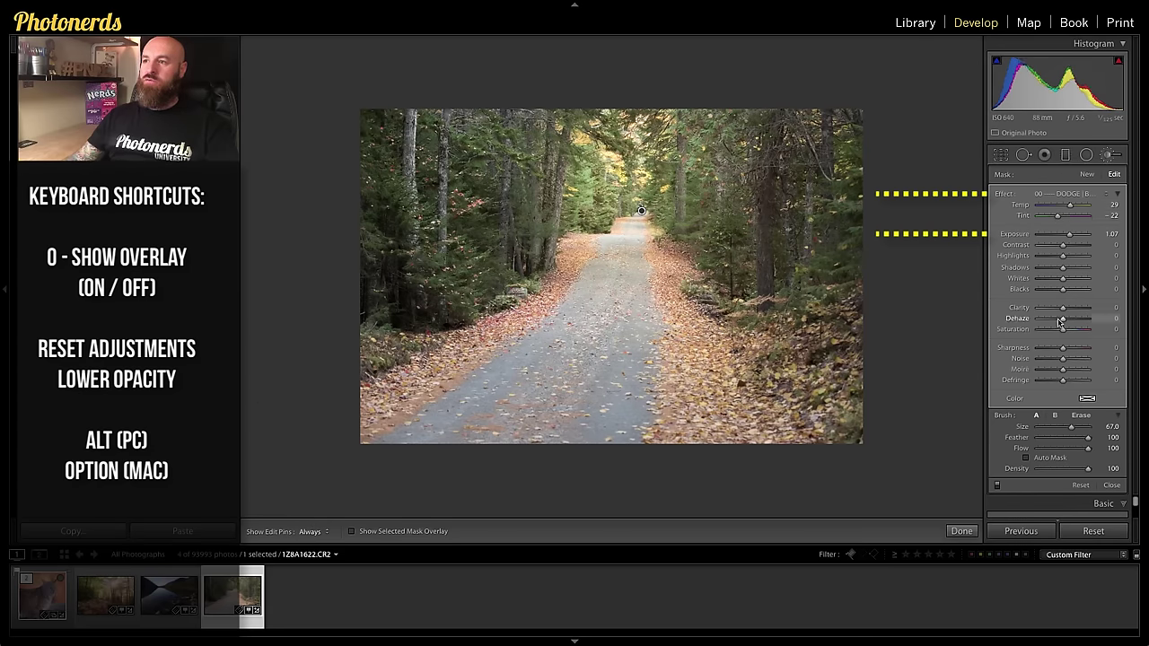
drag(1062, 321, 1061, 324)
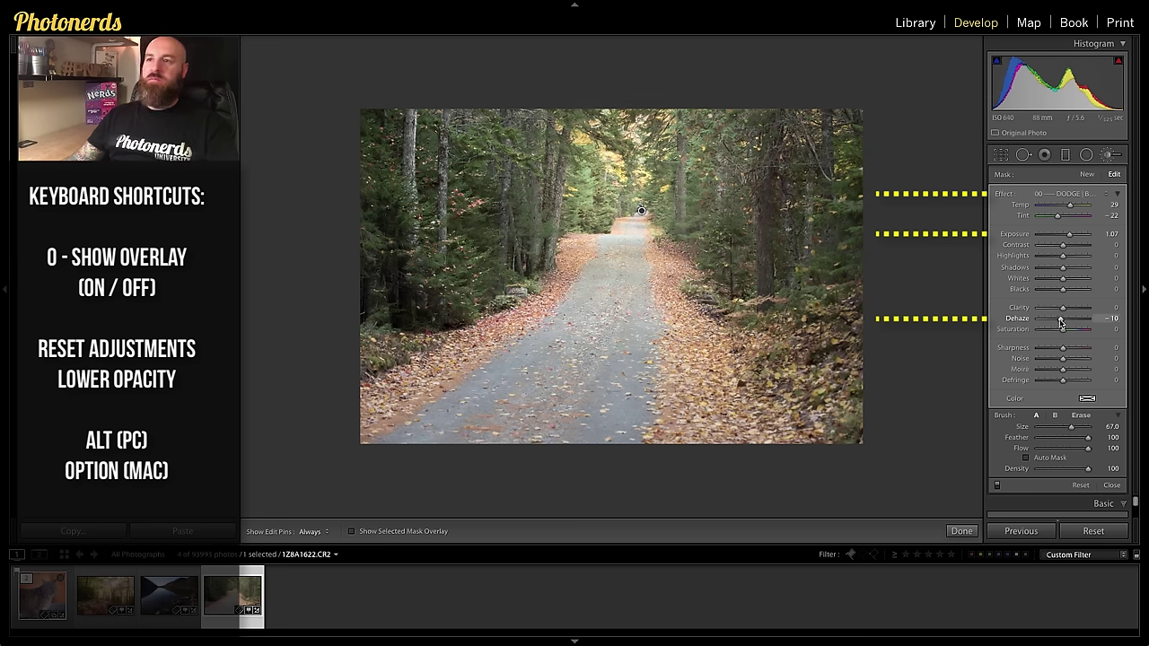
drag(1060, 323, 1068, 310)
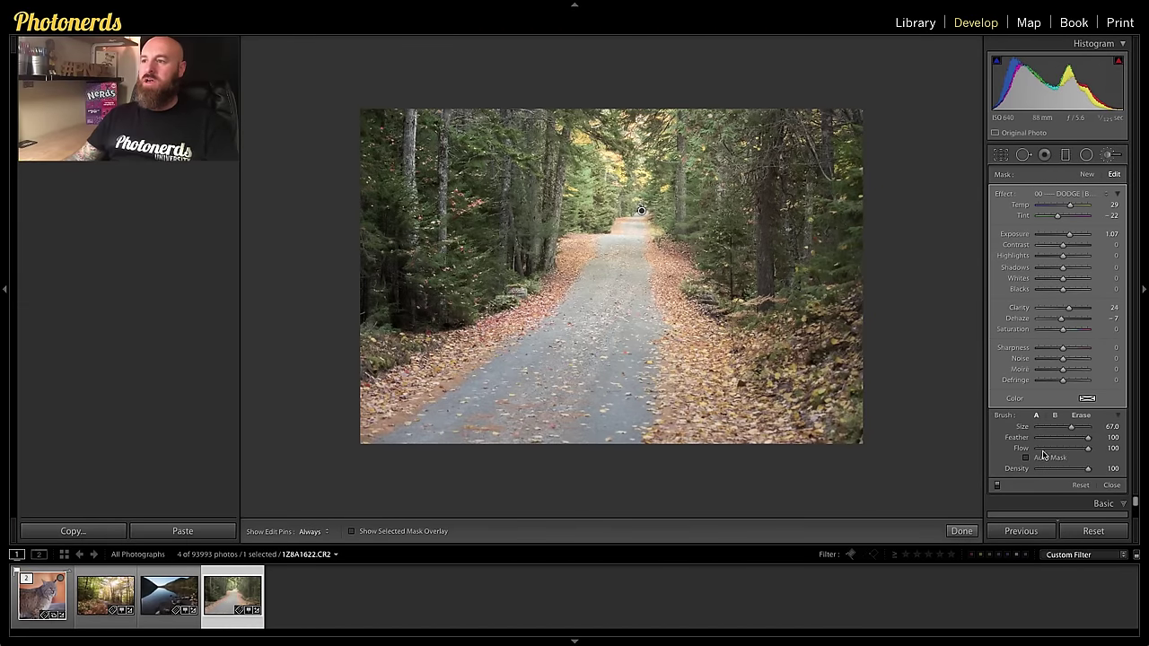
- Switch the gravel road's glow off and on repeatedly to compare before and after
click(997, 485)
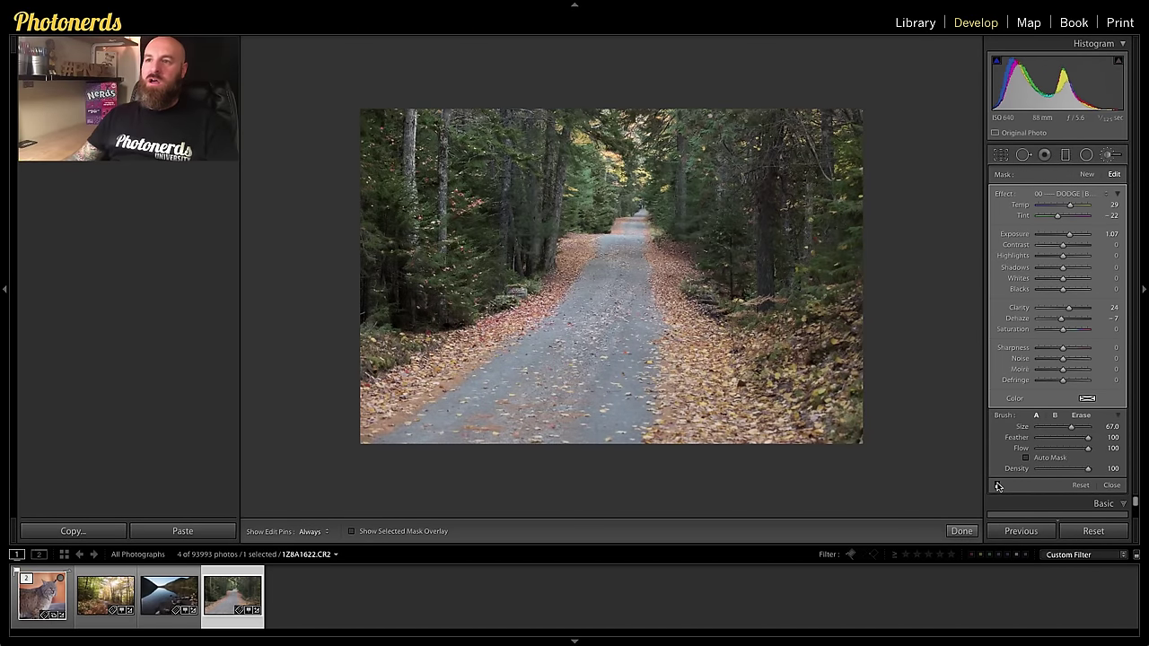
click(997, 486)
click(998, 486)
click(997, 486)
click(998, 486)
click(997, 486)
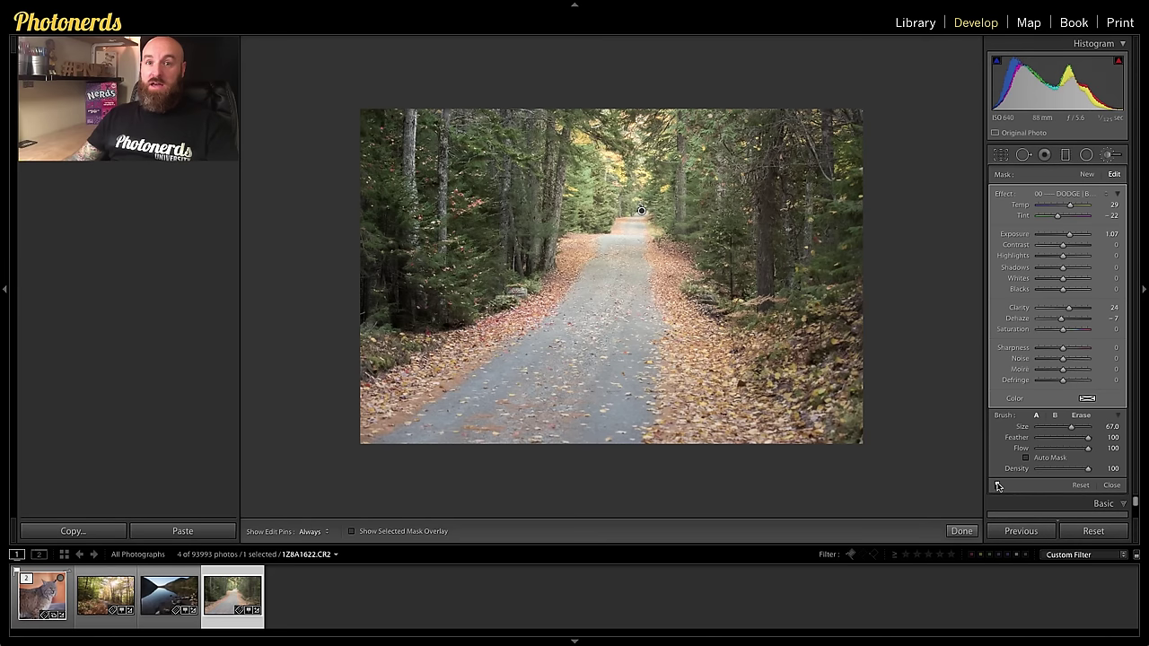
click(997, 486)
click(998, 486)
click(998, 486)
click(998, 485)
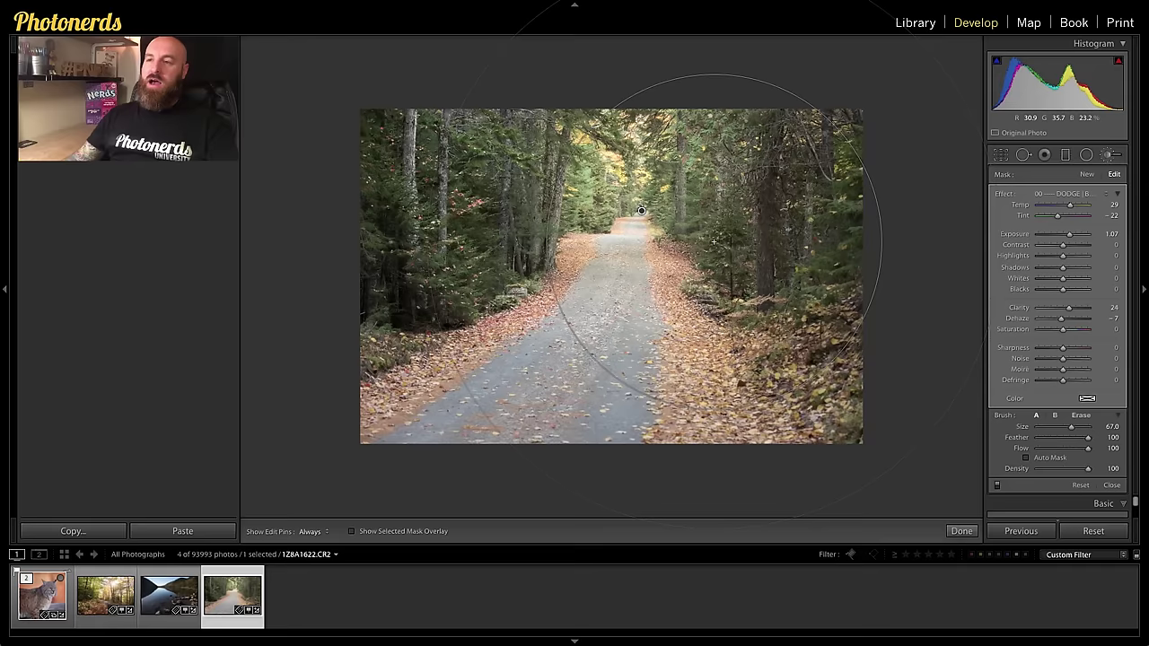
- Scale the glow down to about half (Exposure 0.56, Temp 16), recheck it, then open the mountain lake photo
key(alt)
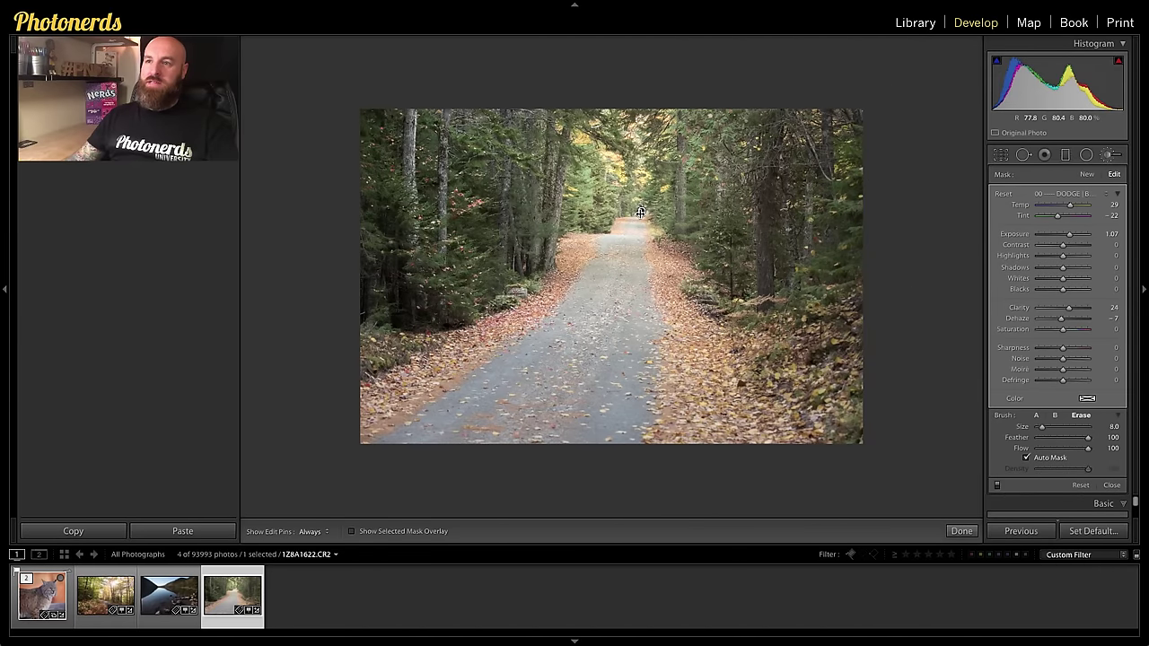
drag(640, 212, 616, 215)
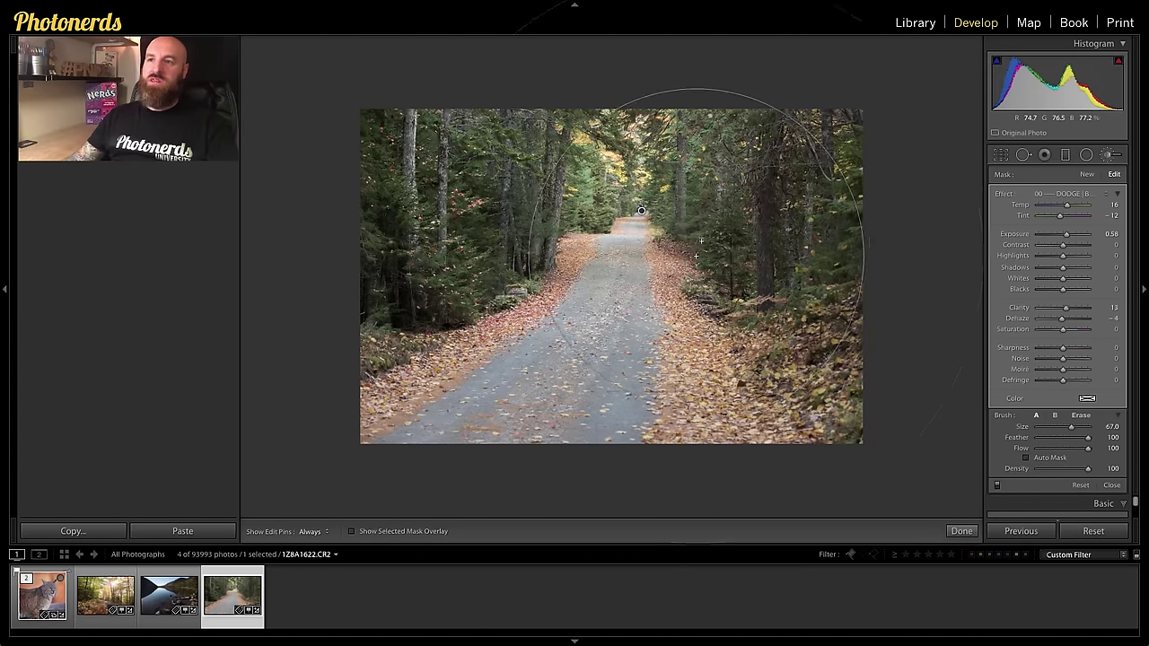
click(997, 486)
click(997, 486)
click(997, 486)
click(997, 486)
click(997, 486)
click(996, 486)
click(997, 486)
click(996, 485)
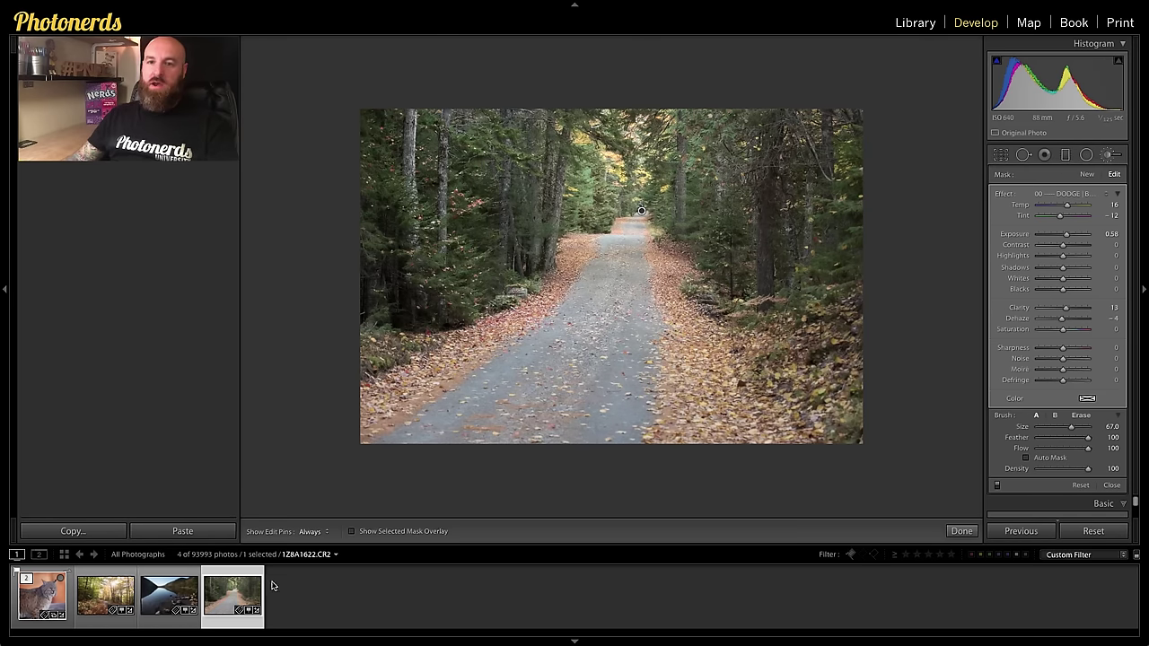
click(165, 590)
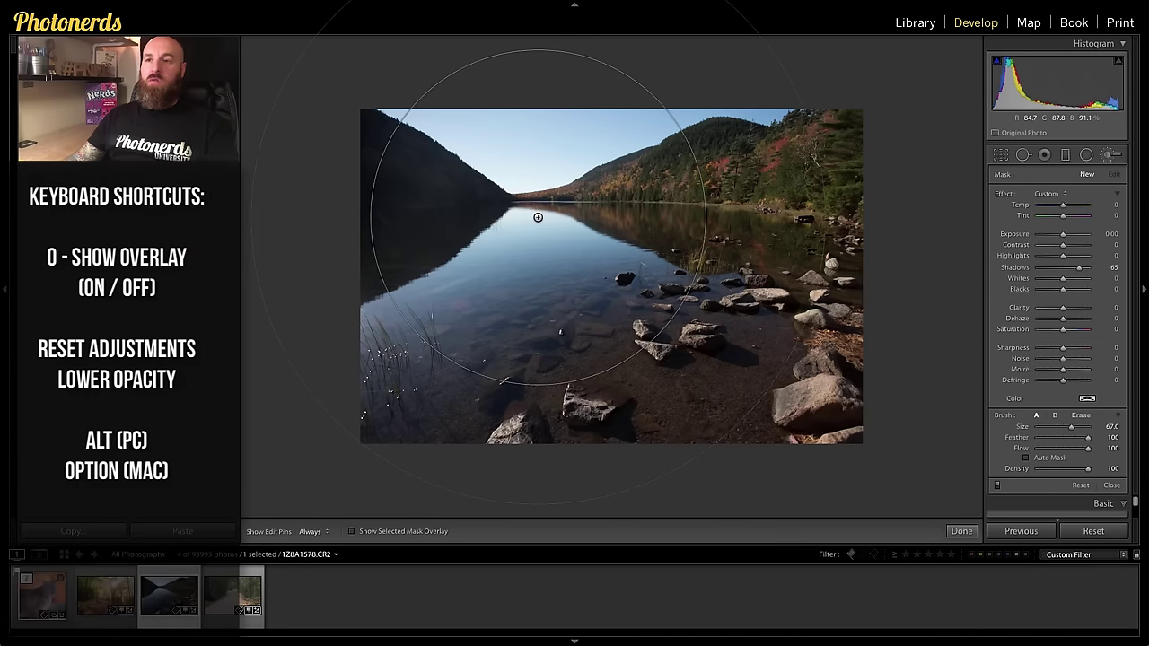
- Resize the brush to 40 and drop a pin on the horizon at the left mountain's base
scroll(537, 216, down, 3)
scroll(537, 216, down, 4)
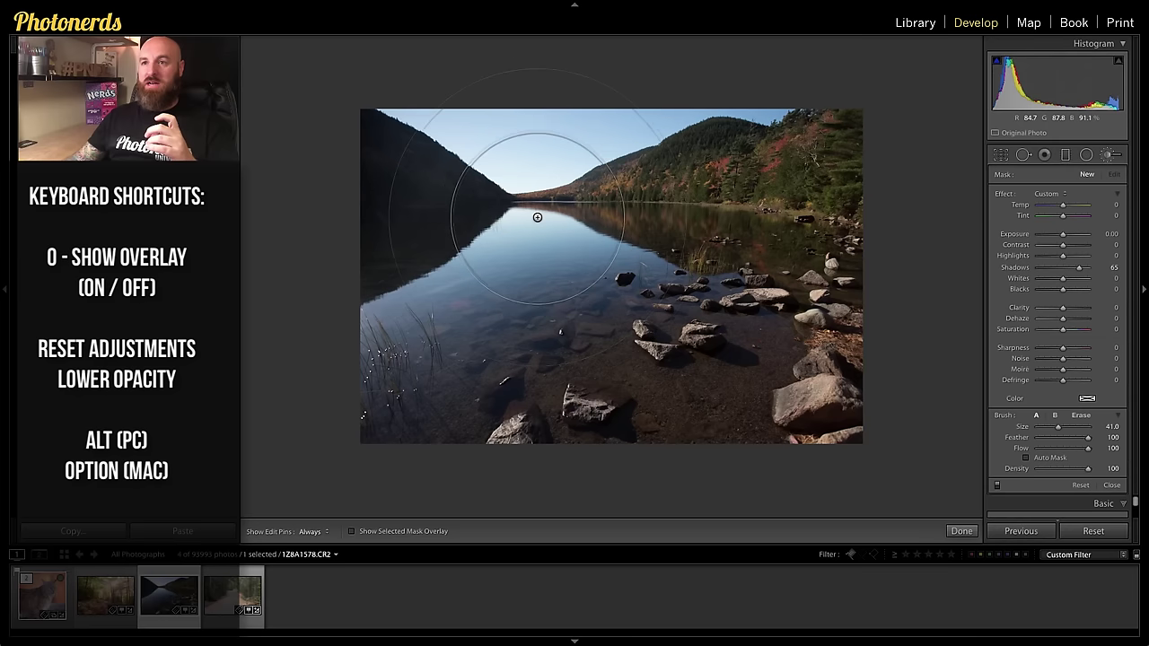
scroll(536, 217, down, 1)
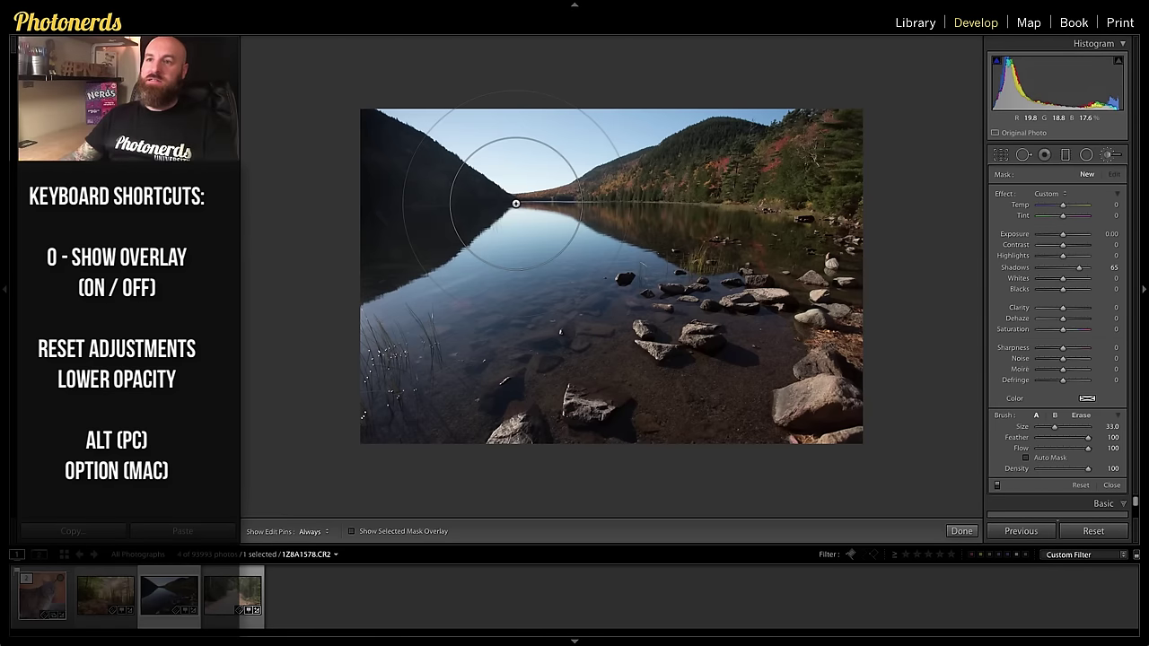
scroll(515, 204, up, 5)
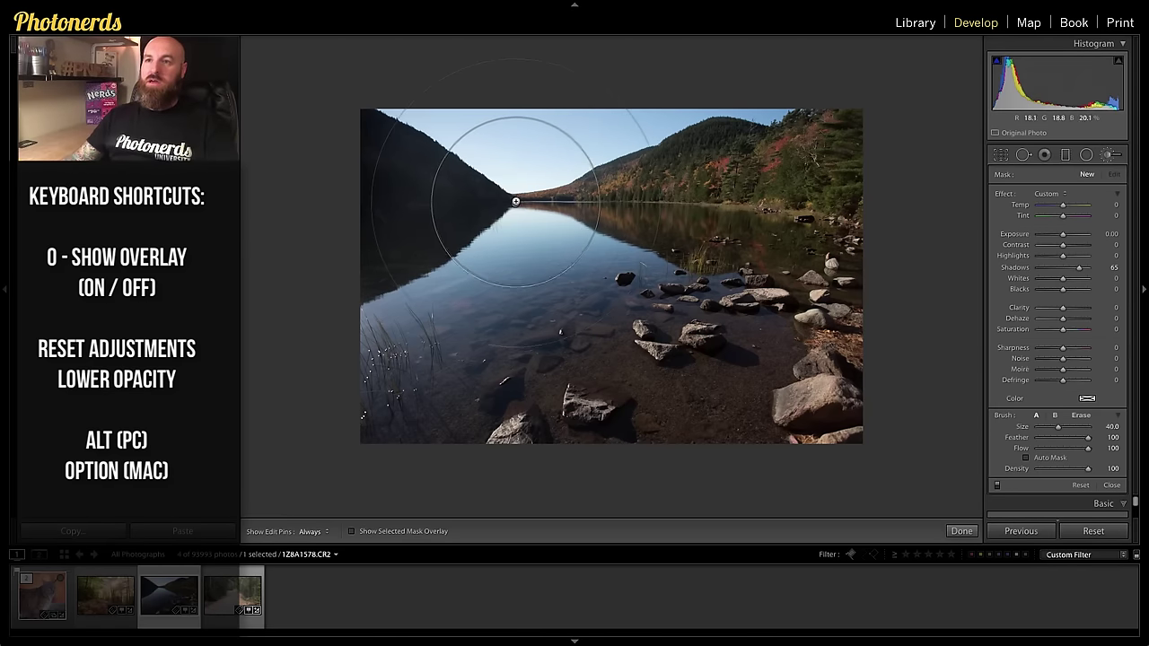
click(514, 194)
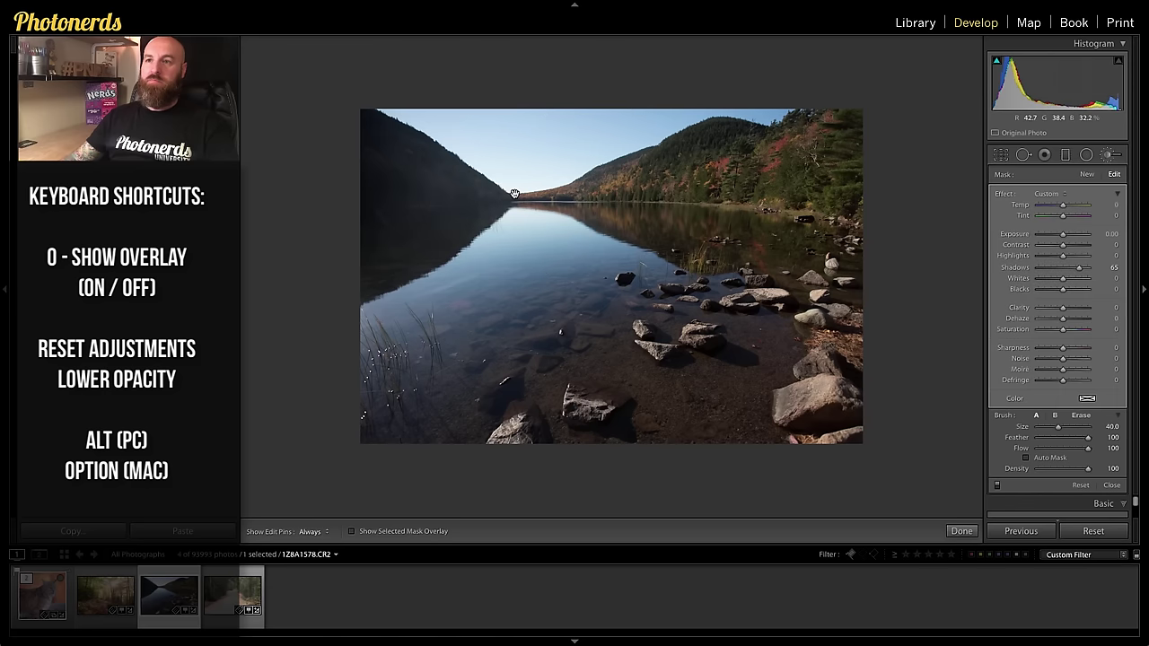
- Load the Dodge preset and set the horizon brush to Temp 30, Exposure 1.20, Dehaze -2
alt+click(1004, 194)
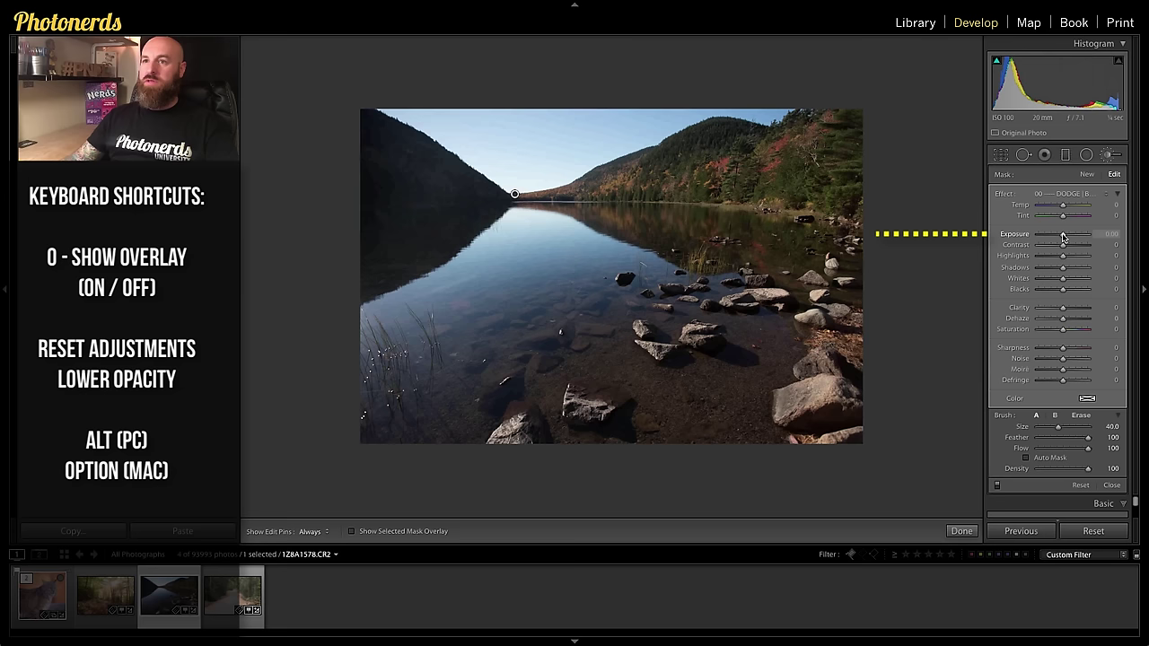
drag(1063, 236, 1071, 236)
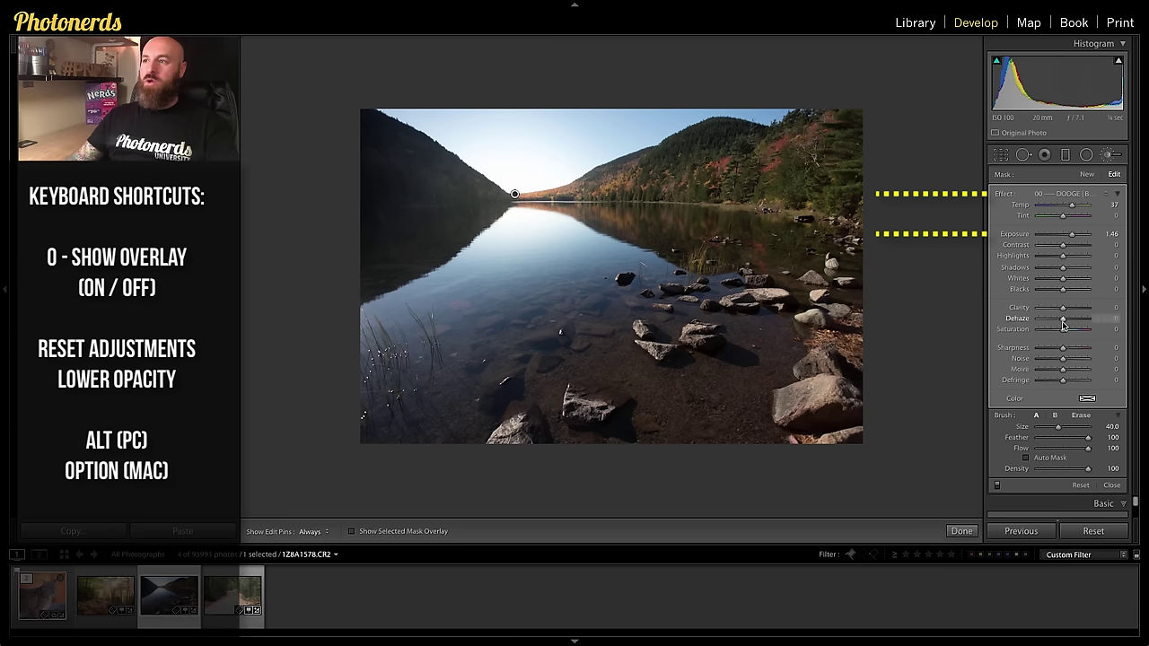
drag(1063, 320, 1064, 321)
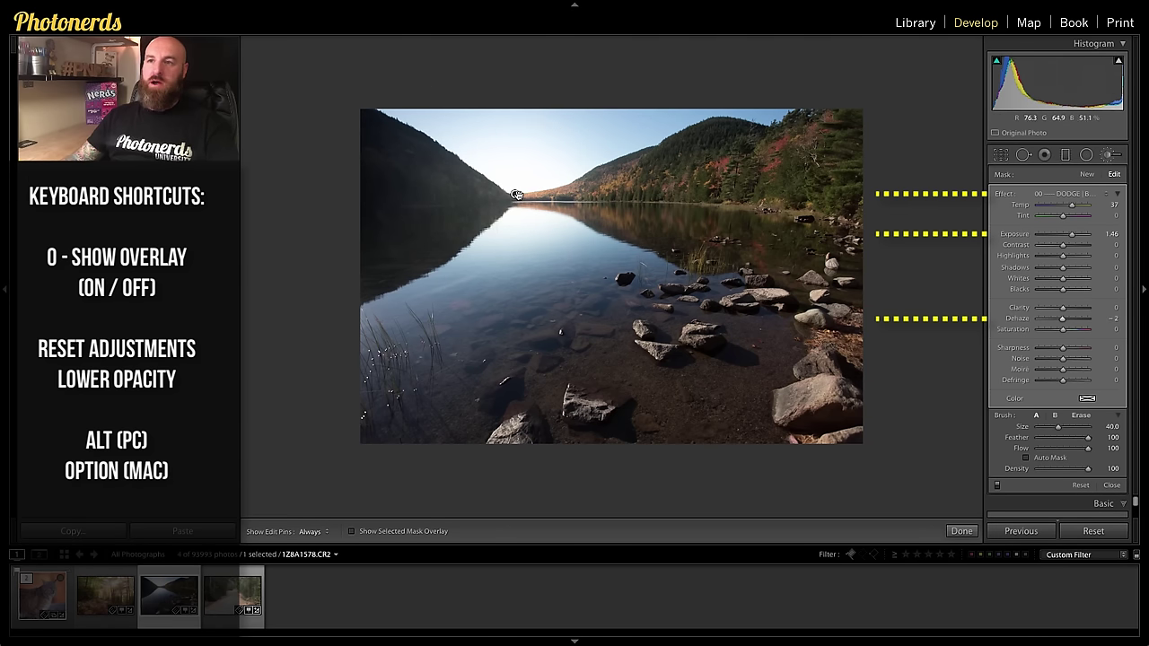
key(alt)
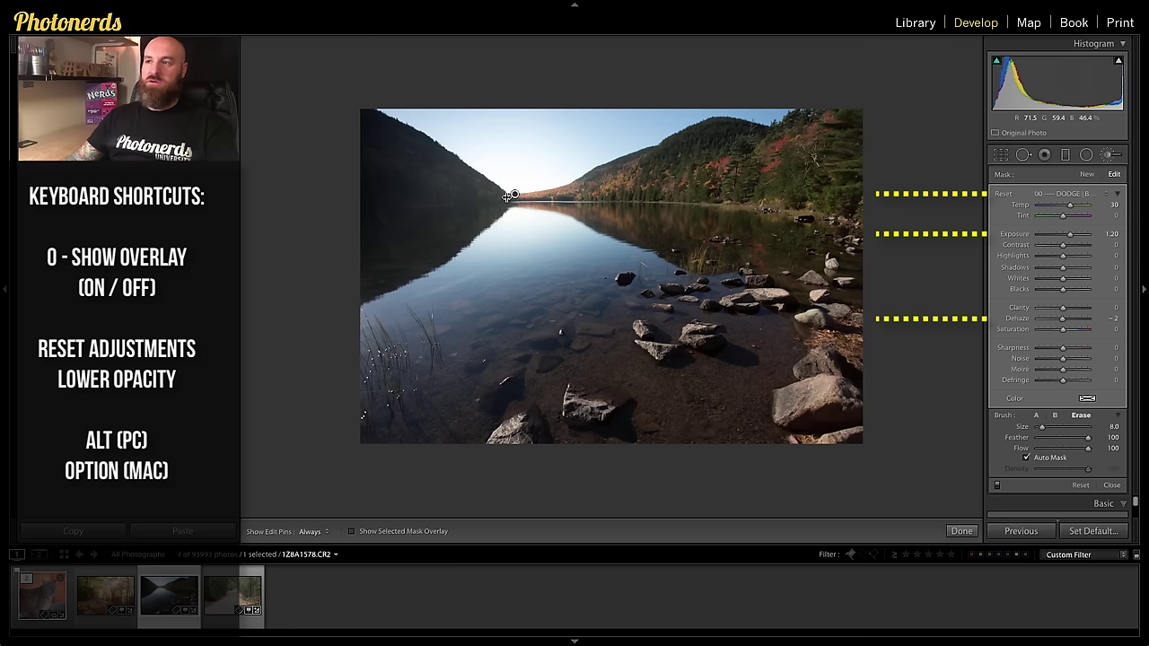
- Toggle the horizon glow off and on to compare before and after
click(998, 486)
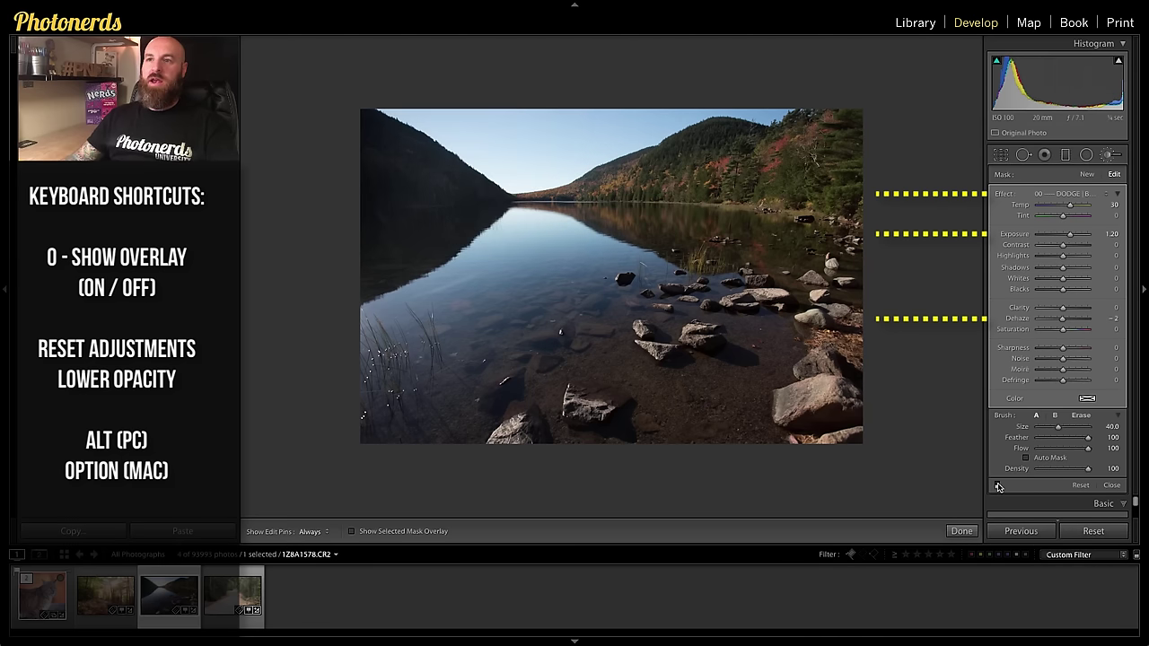
click(998, 486)
click(998, 485)
click(998, 485)
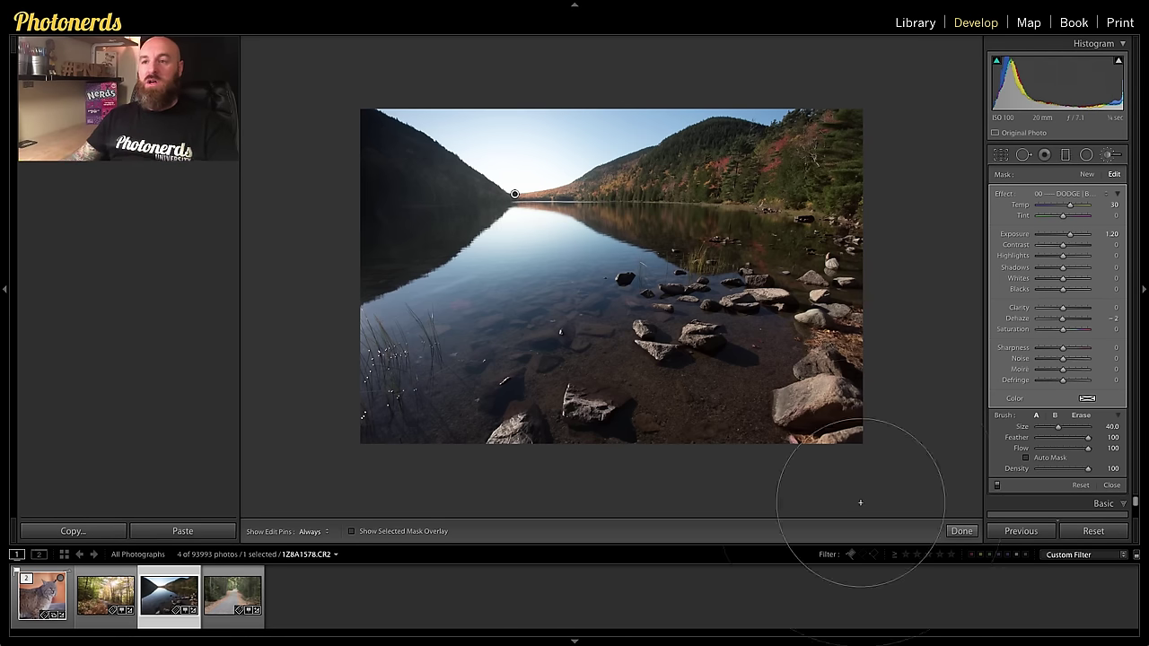
- Open the bobcat photo and place a size-65 brush pin above the cat's back
click(42, 594)
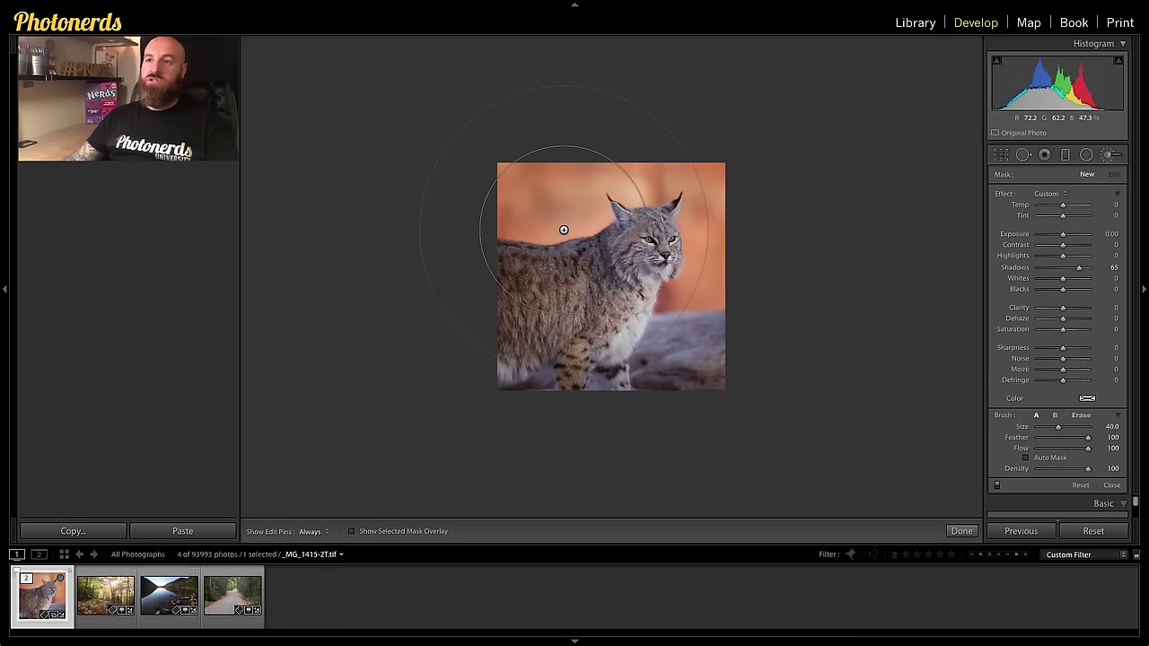
scroll(564, 230, up, 5)
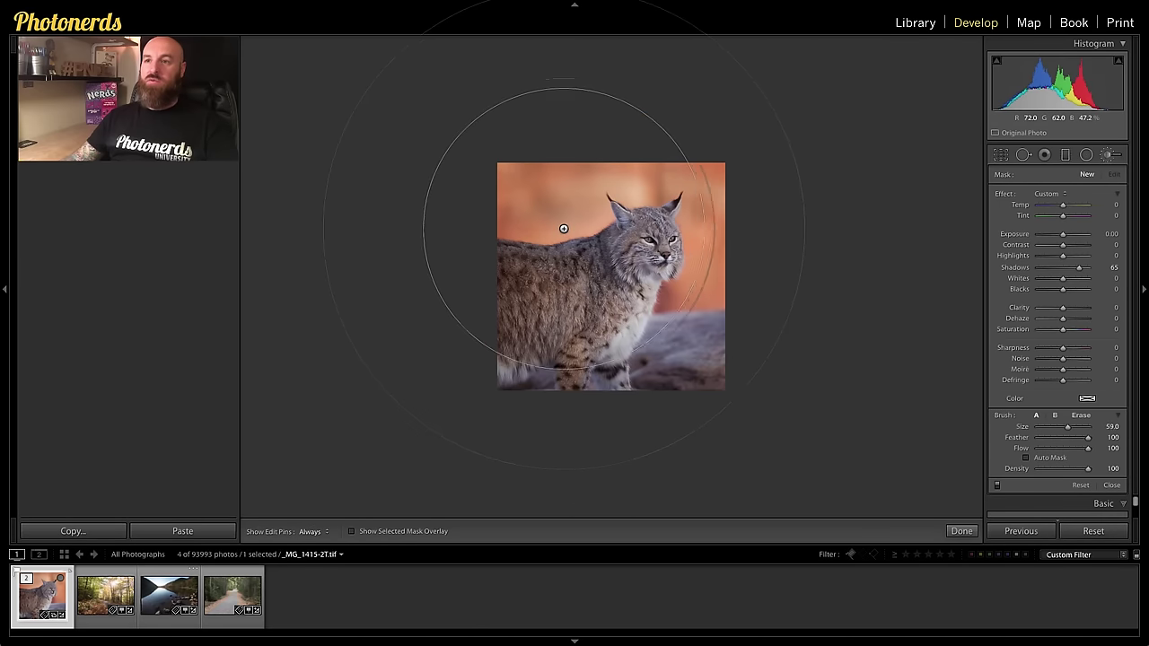
click(554, 221)
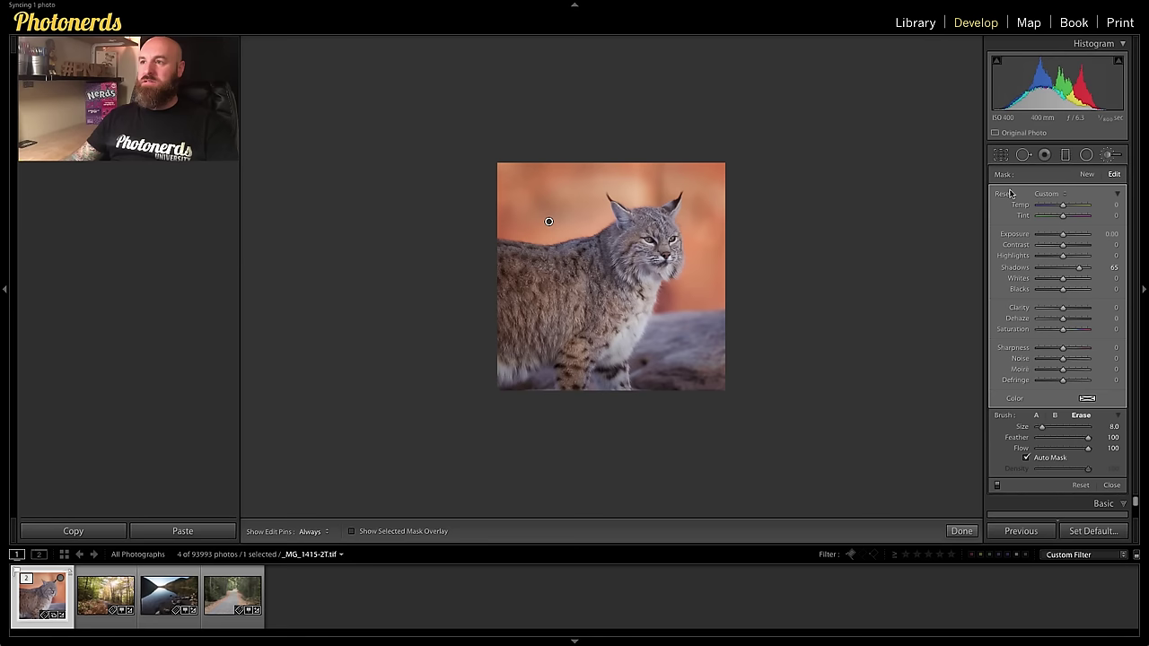
- Load the Dodge preset and tune the glow to Temp 14, Exposure 0.56, Dehaze -8
double_click(1007, 194)
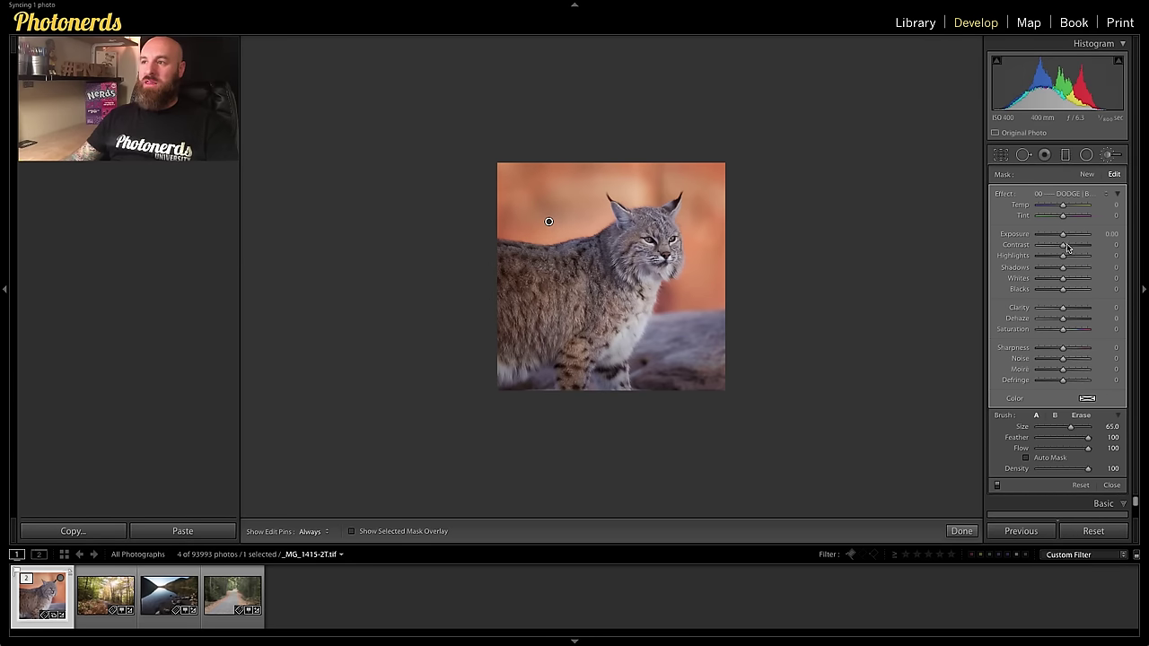
drag(1066, 238, 1068, 235)
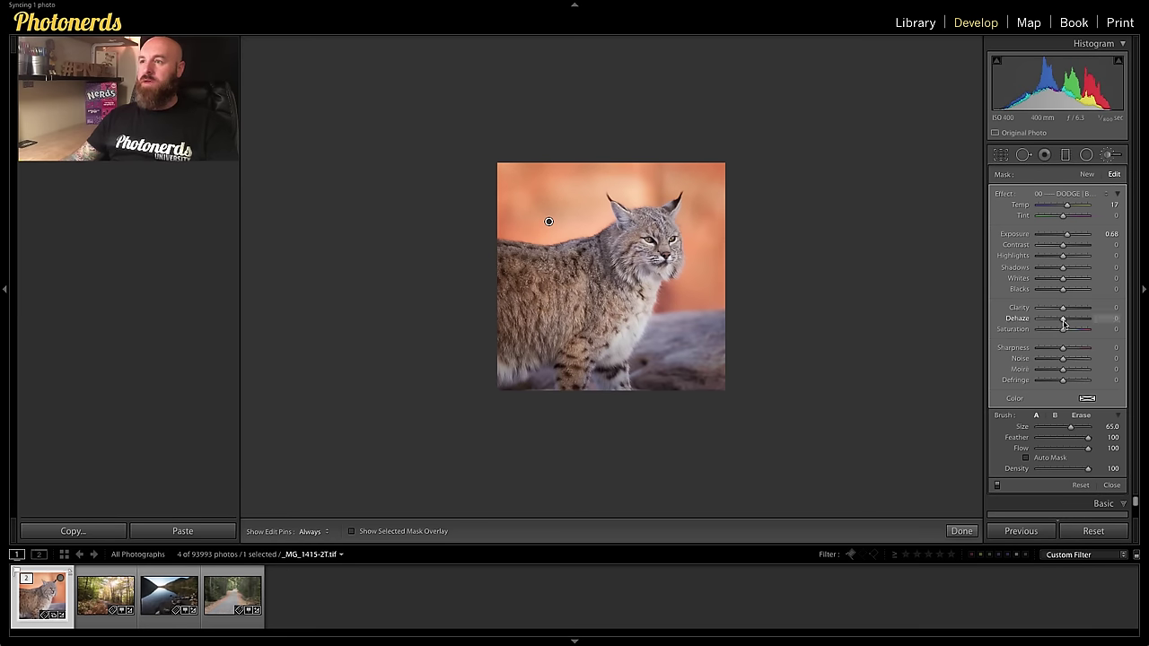
drag(1062, 319, 1060, 318)
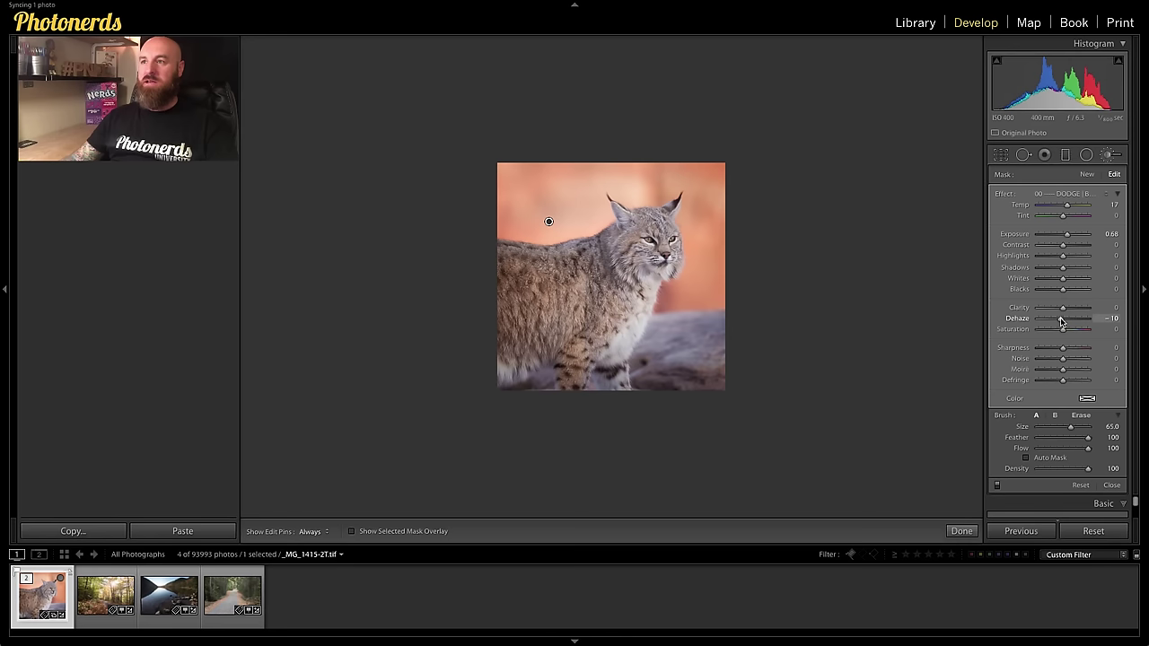
key(alt)
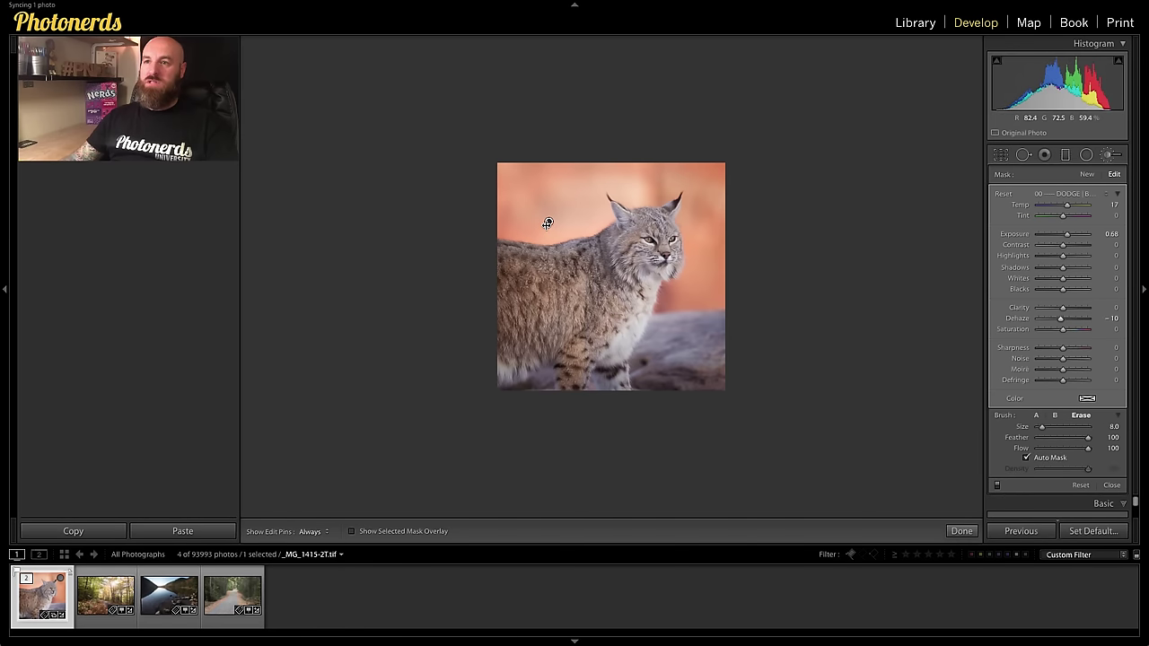
mouse_move(546, 224)
mouse_down()
mouse_move(537, 227)
mouse_move(549, 222)
mouse_up()
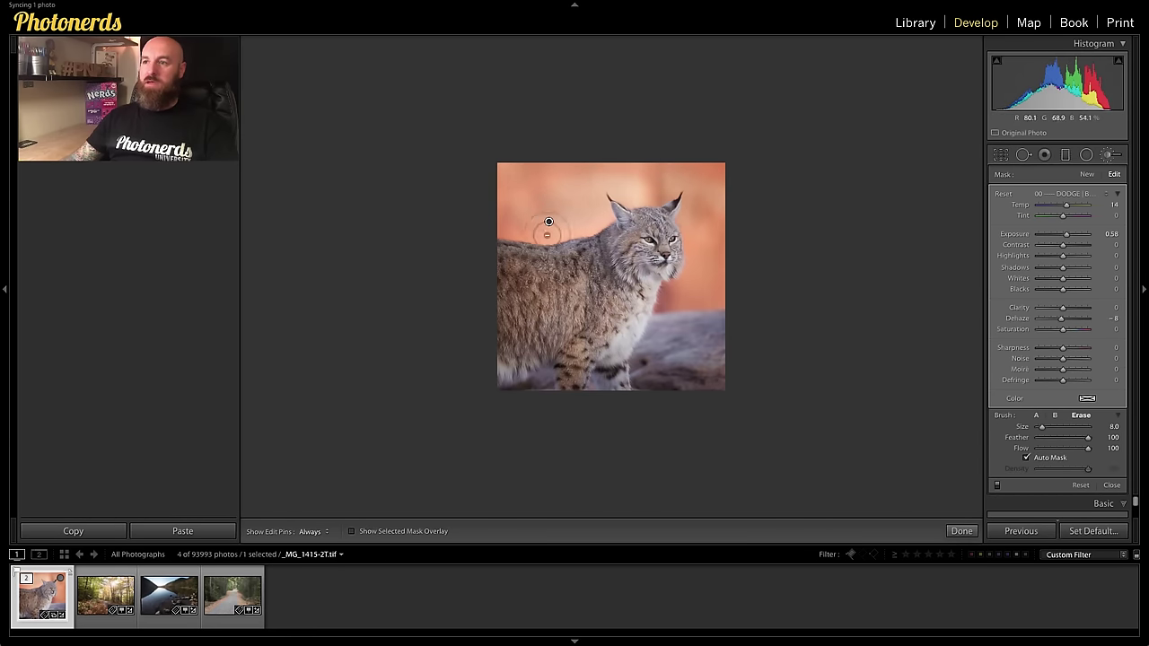
- Compare the bobcat glow on and off, then move its pin just above the cat's back
click(999, 486)
click(999, 486)
click(999, 486)
click(998, 485)
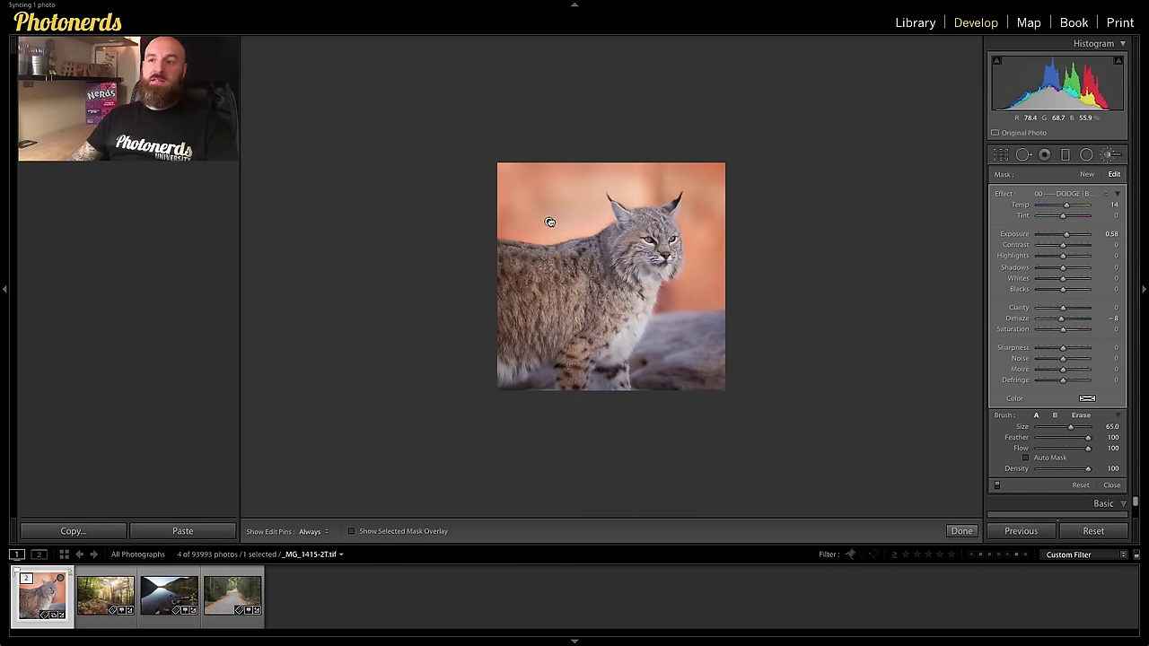
mouse_move(550, 222)
mouse_down()
mouse_move(628, 305)
mouse_move(647, 251)
mouse_move(616, 305)
mouse_move(635, 287)
mouse_move(655, 314)
mouse_move(584, 277)
mouse_up()
mouse_move(592, 322)
mouse_down()
mouse_move(593, 216)
mouse_move(548, 223)
mouse_move(563, 242)
mouse_move(546, 321)
mouse_move(661, 296)
mouse_move(623, 185)
mouse_move(660, 224)
mouse_move(538, 256)
mouse_move(608, 339)
mouse_move(587, 249)
mouse_move(592, 206)
mouse_move(575, 243)
mouse_move(525, 221)
mouse_up()
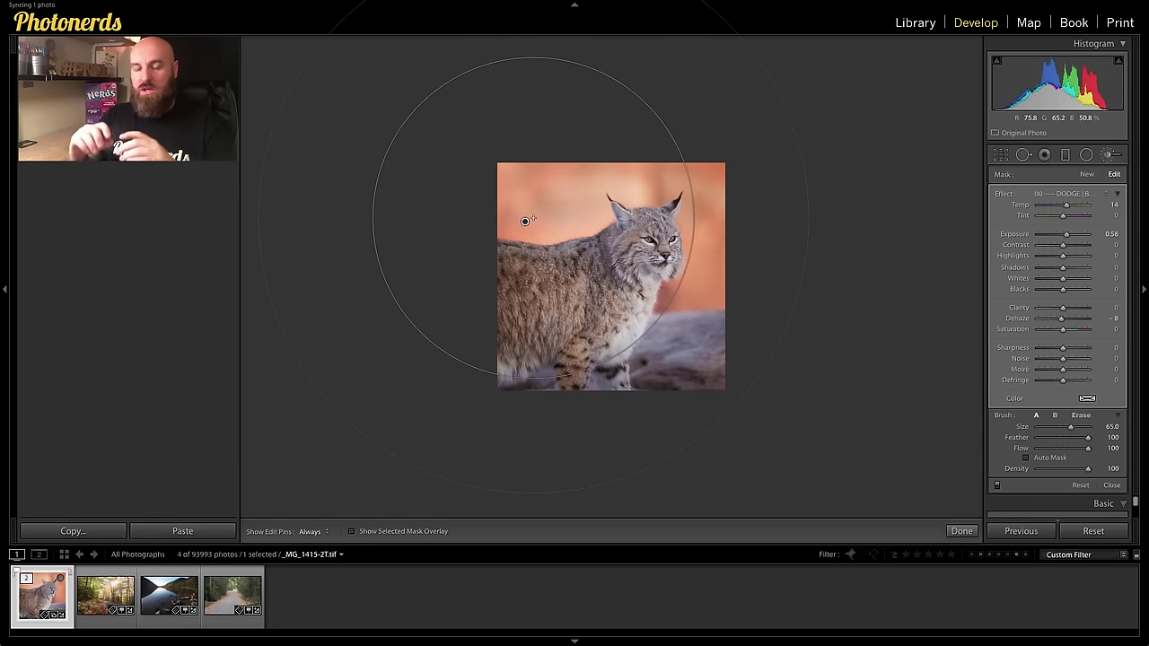